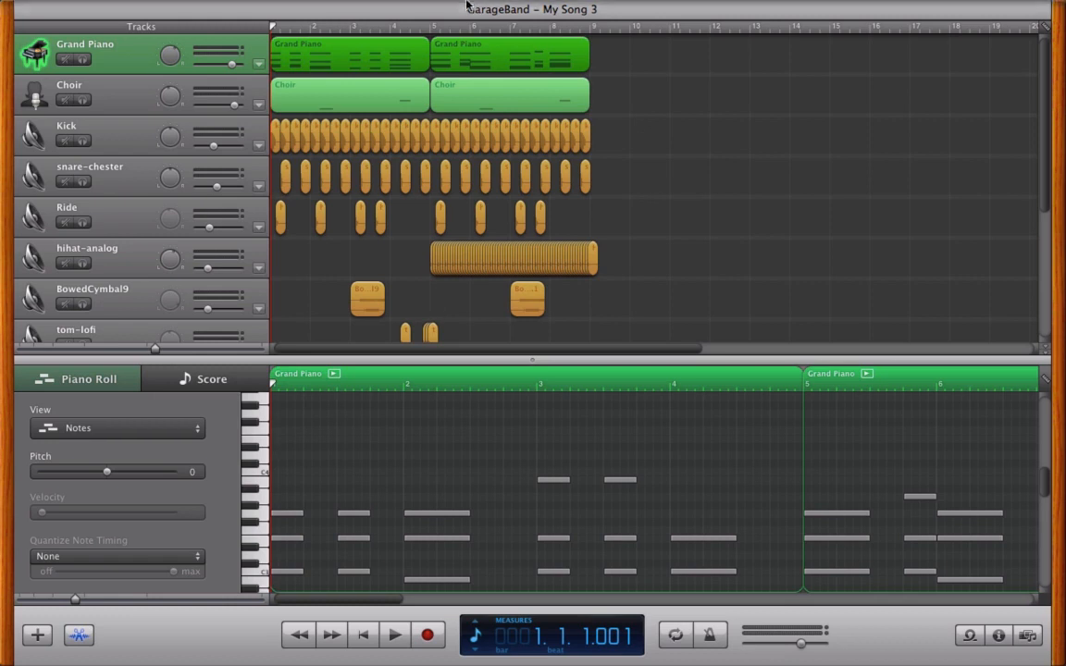
- Open the Audio/MIDI preferences and review the audio output devices available
click(101, 12)
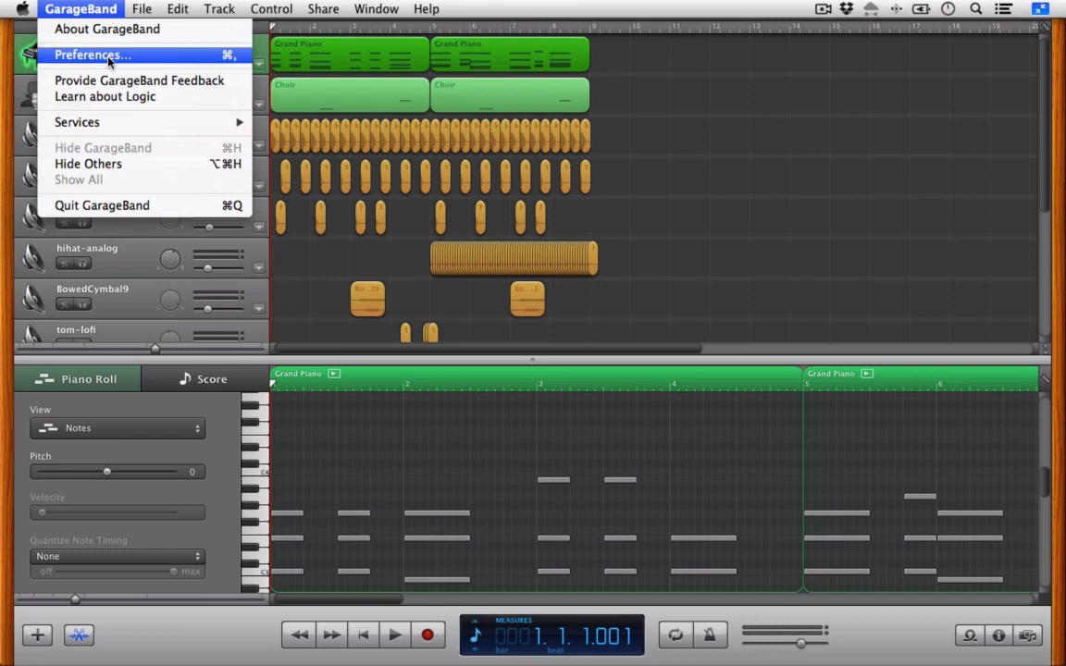
click(93, 55)
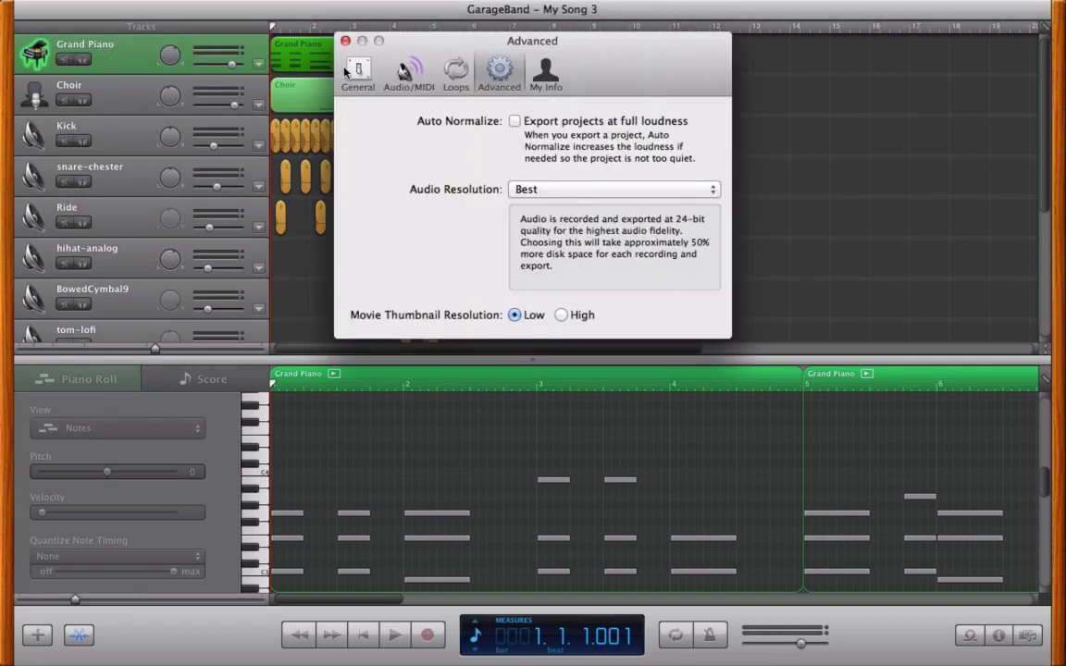
click(358, 70)
click(405, 74)
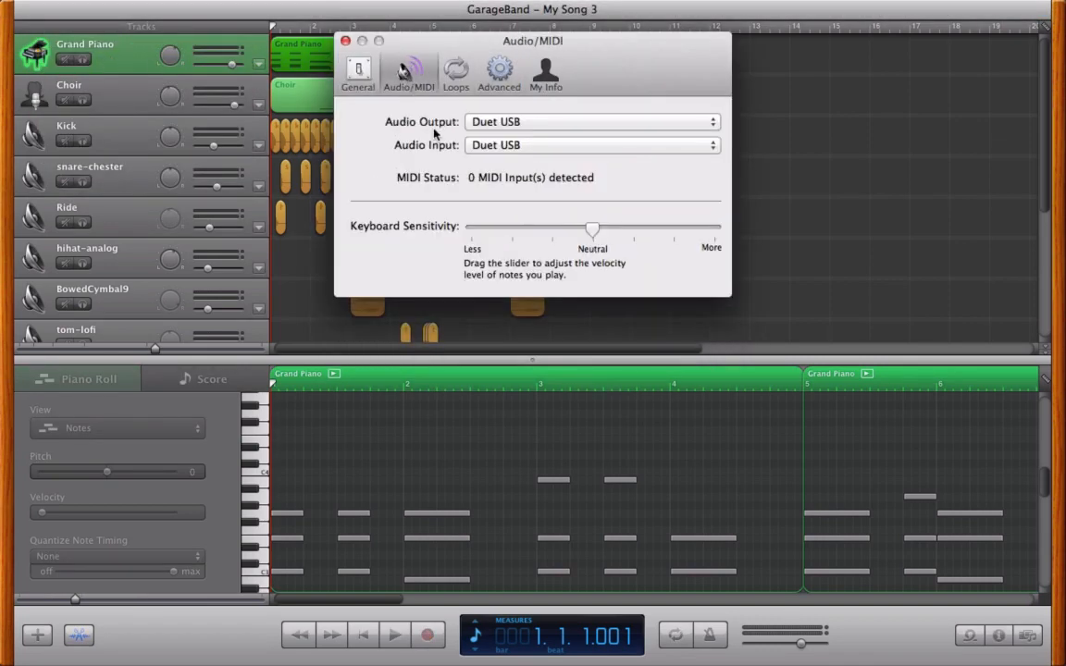
click(481, 123)
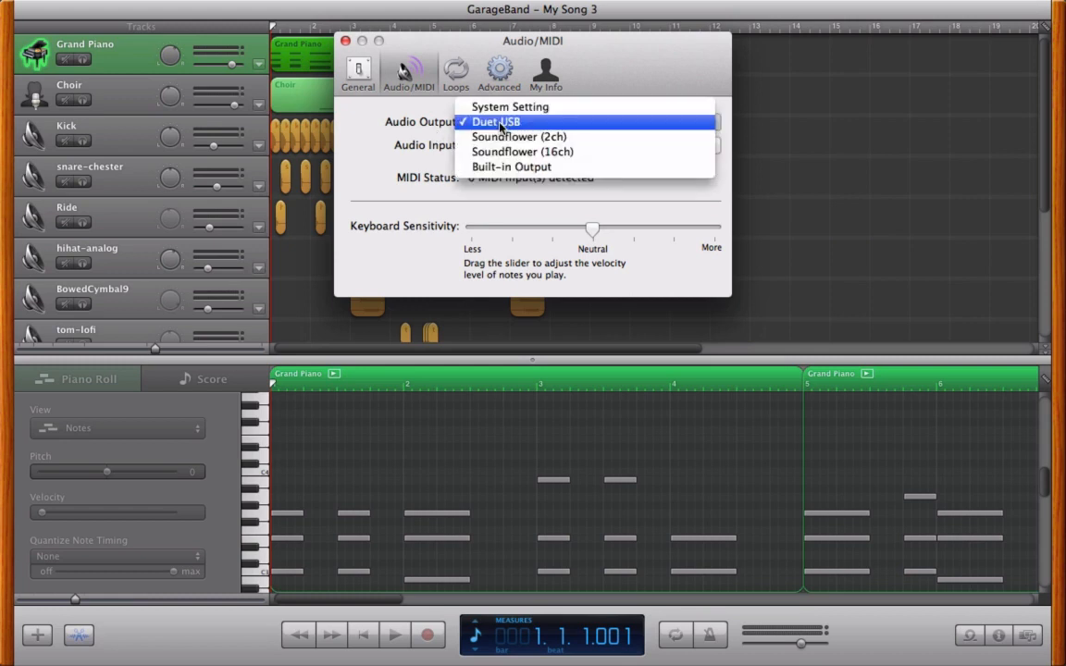
click(384, 109)
click(448, 112)
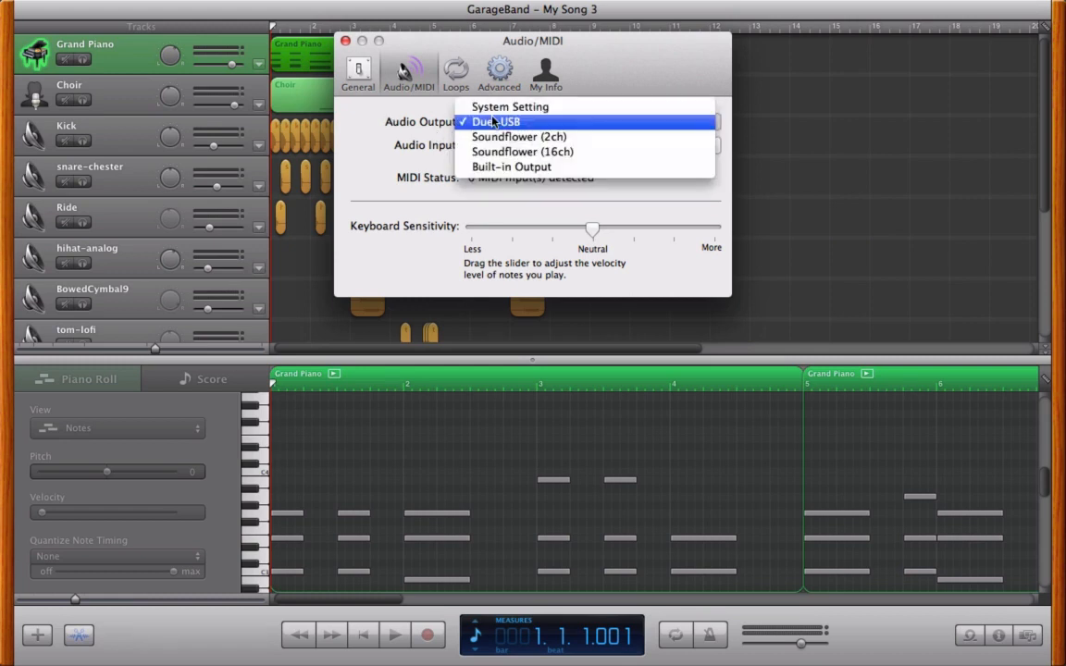
click(388, 132)
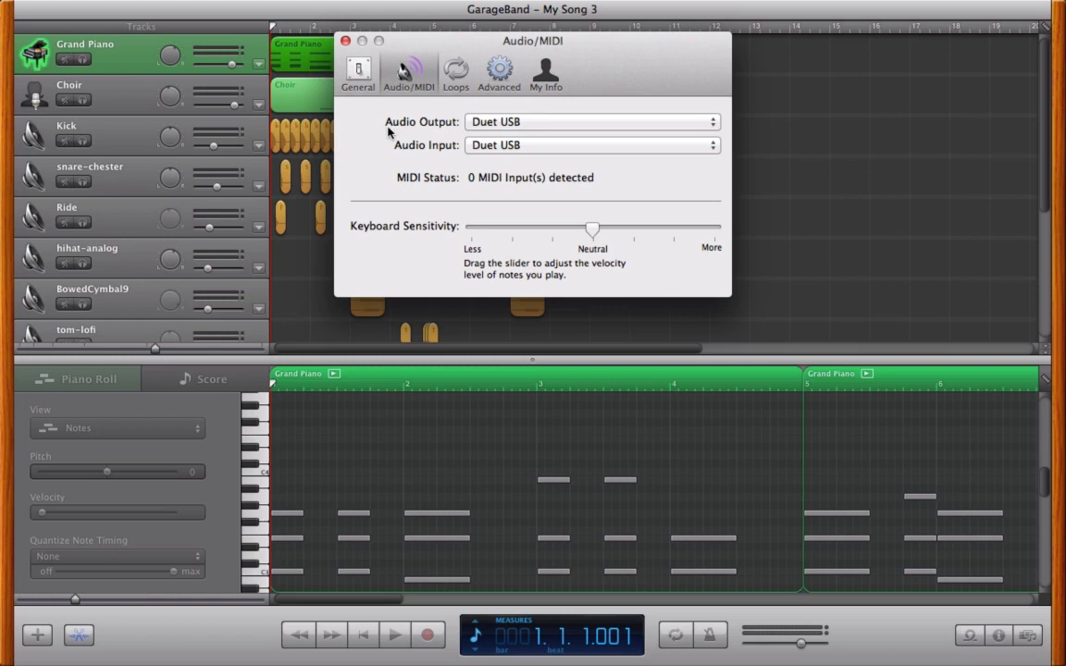
- Review the audio resolution options in the Advanced preferences and change the setting to Good
click(499, 74)
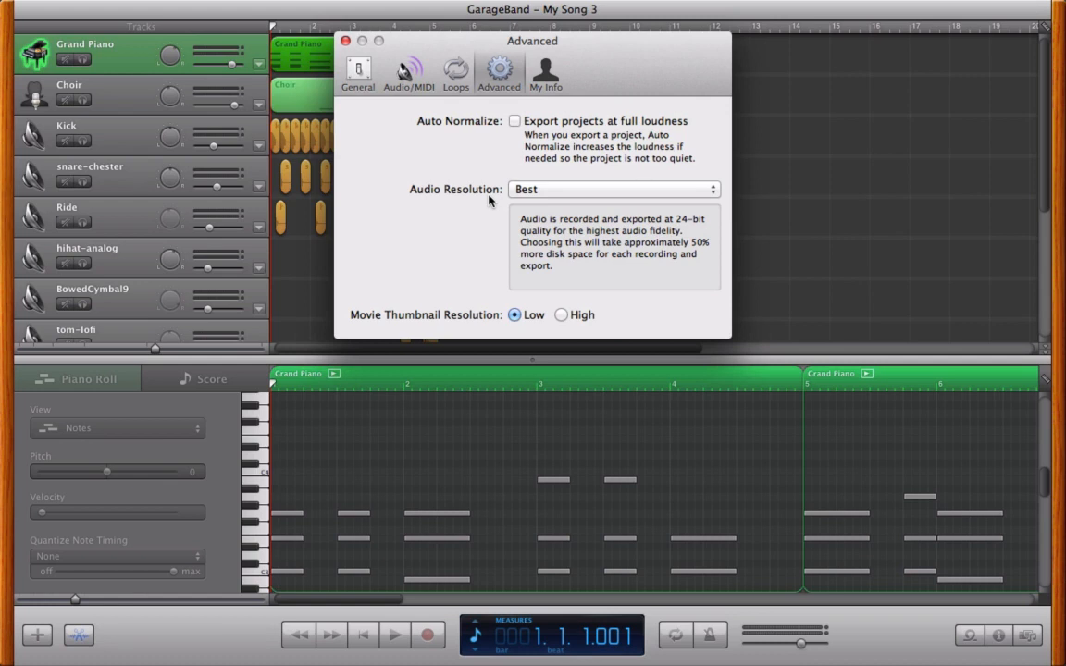
click(556, 190)
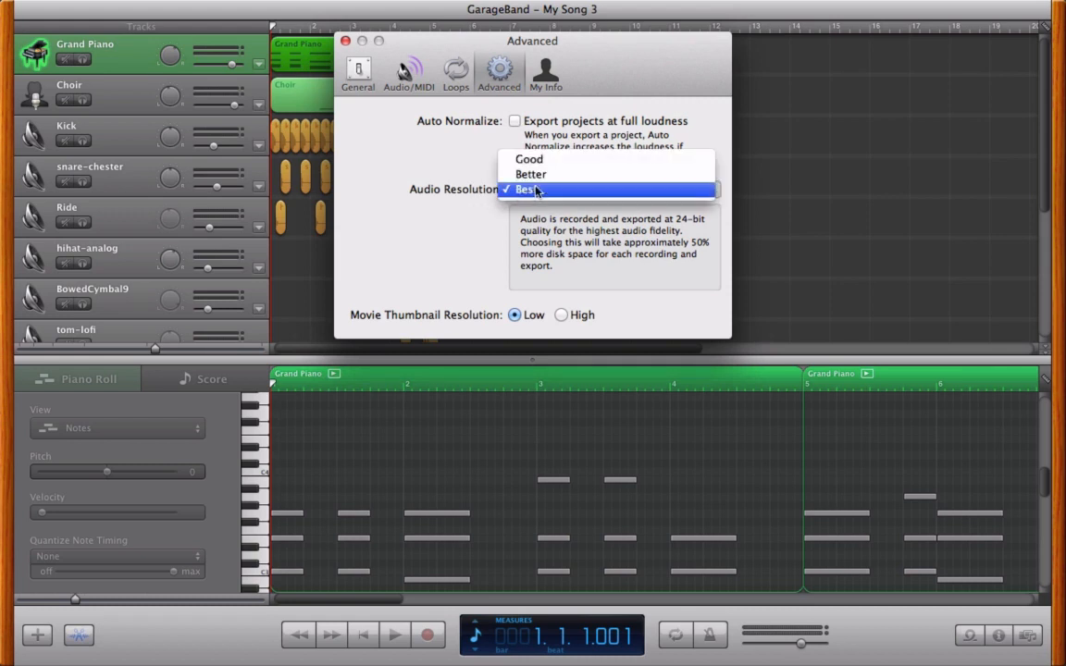
click(611, 190)
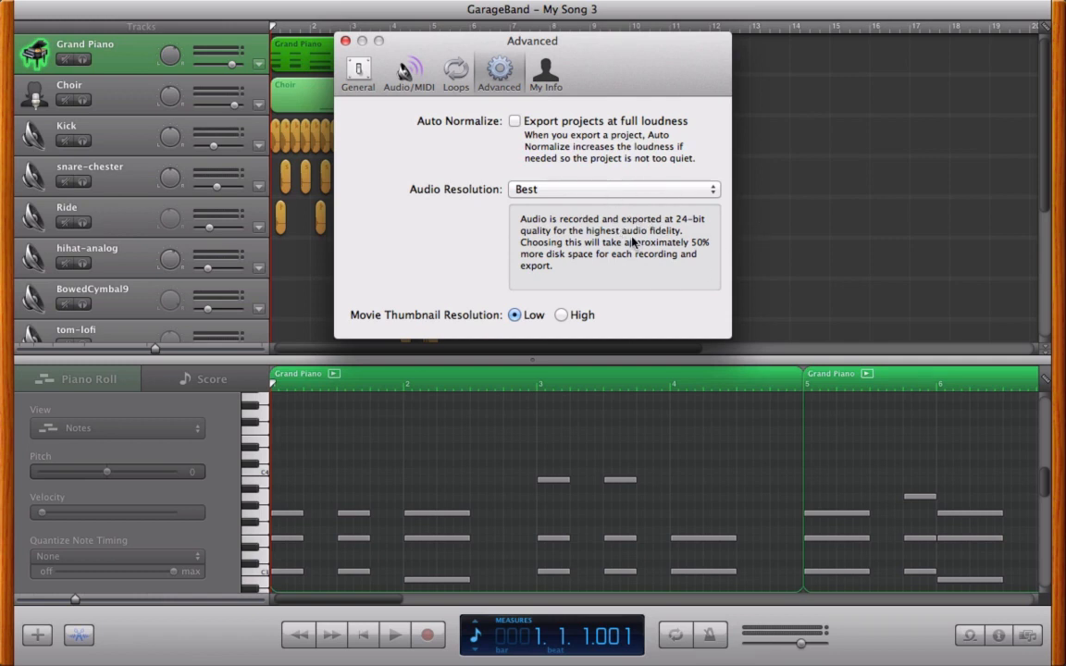
click(516, 185)
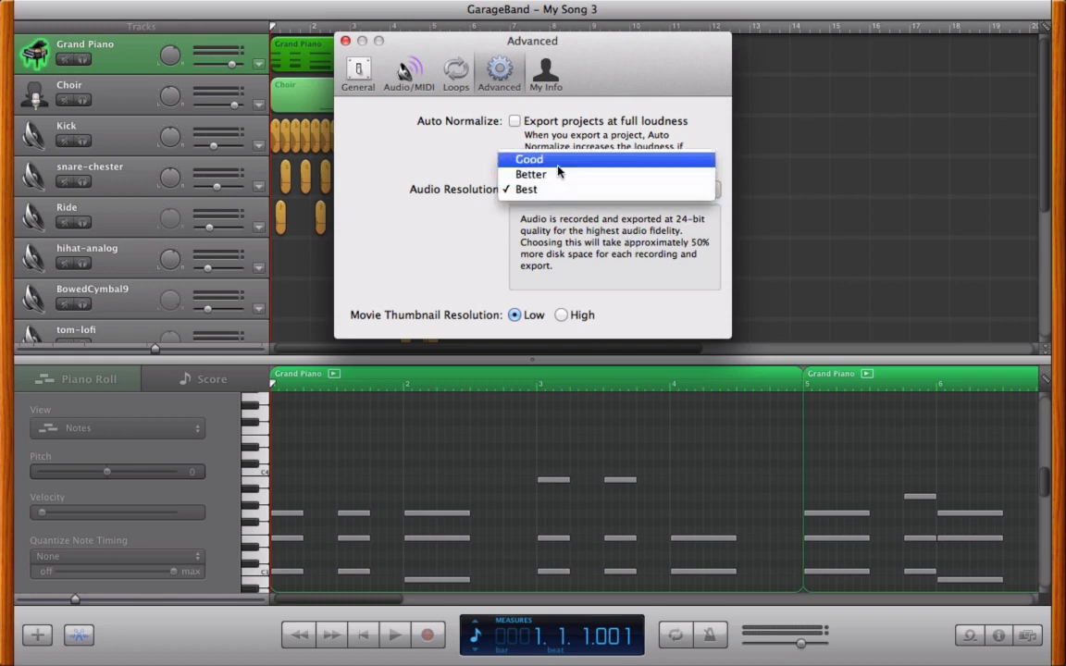
click(560, 161)
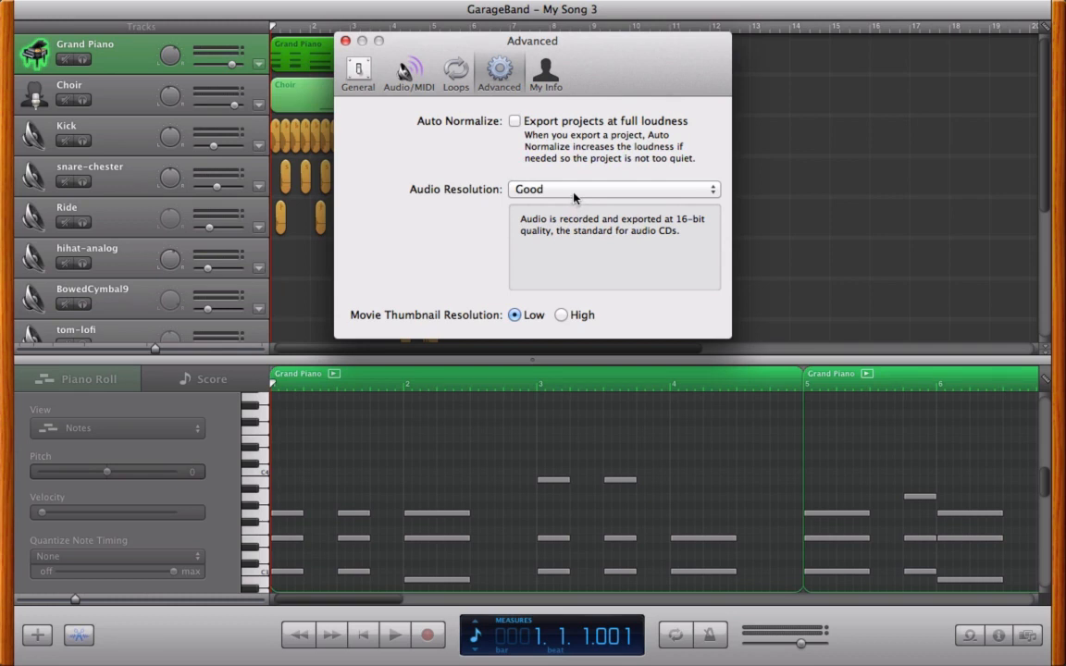
- Set the audio resolution to Best, close the preferences and dismiss the MIDI input alert
click(574, 197)
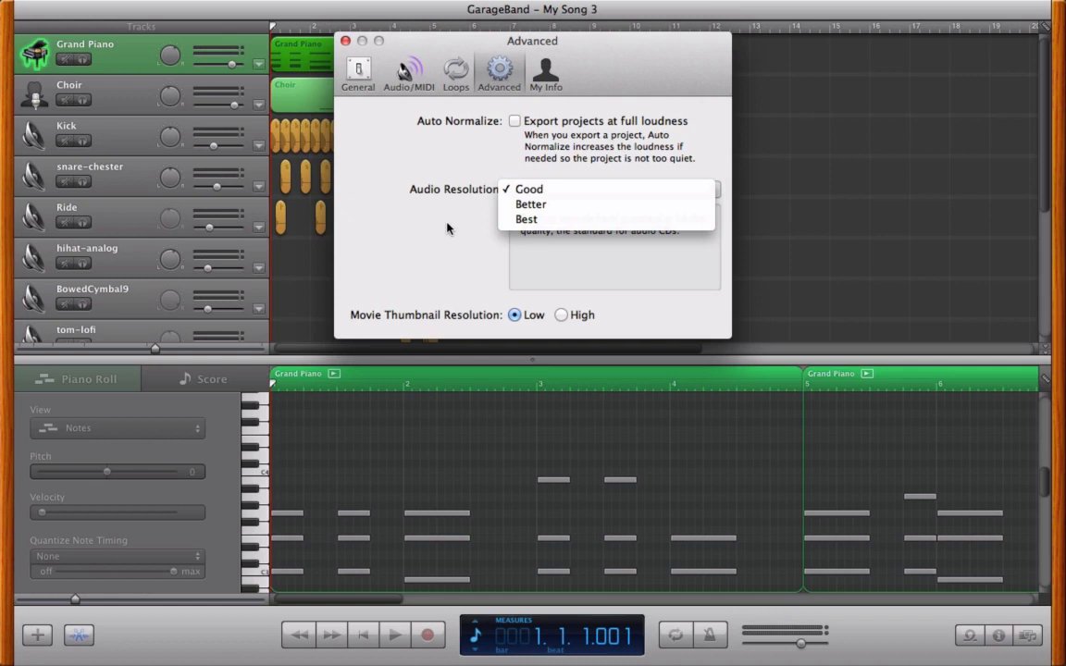
click(625, 219)
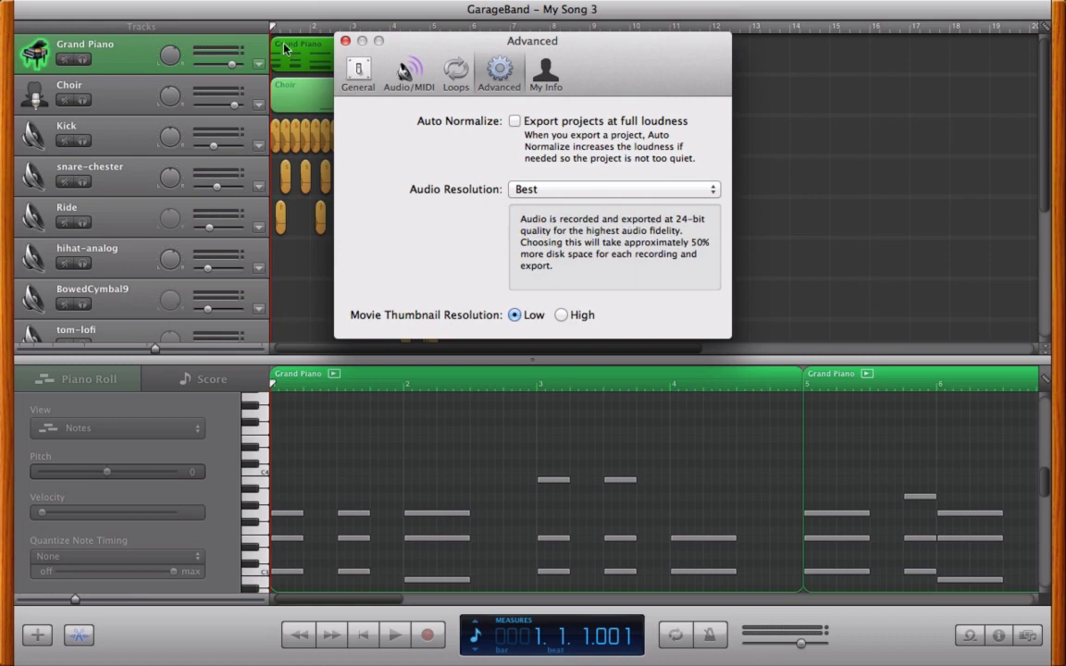
click(344, 41)
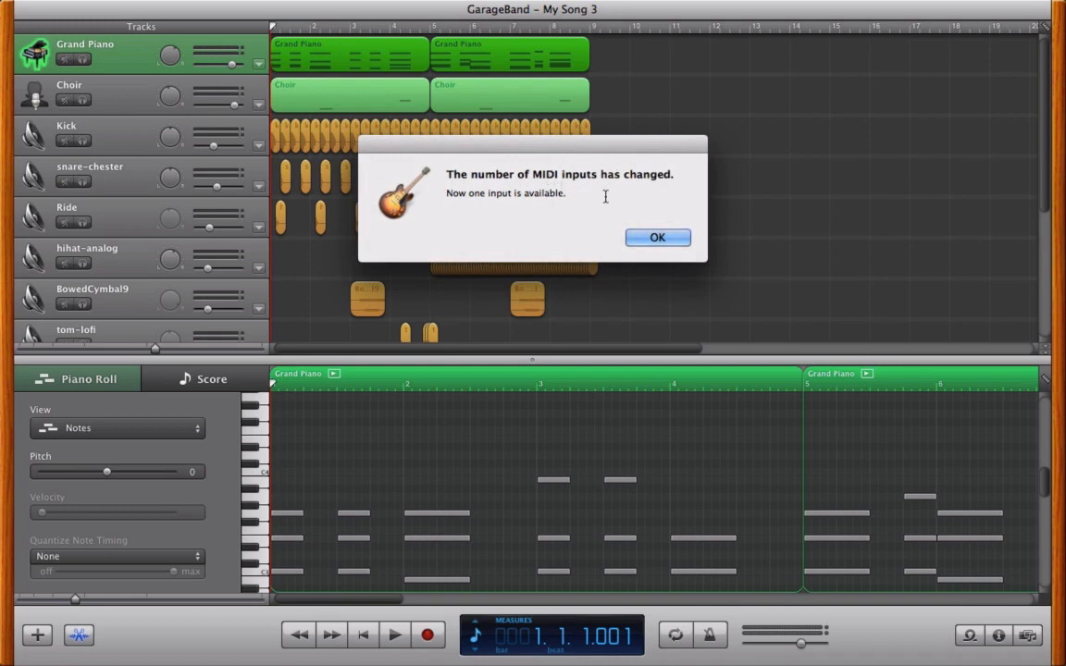
click(658, 238)
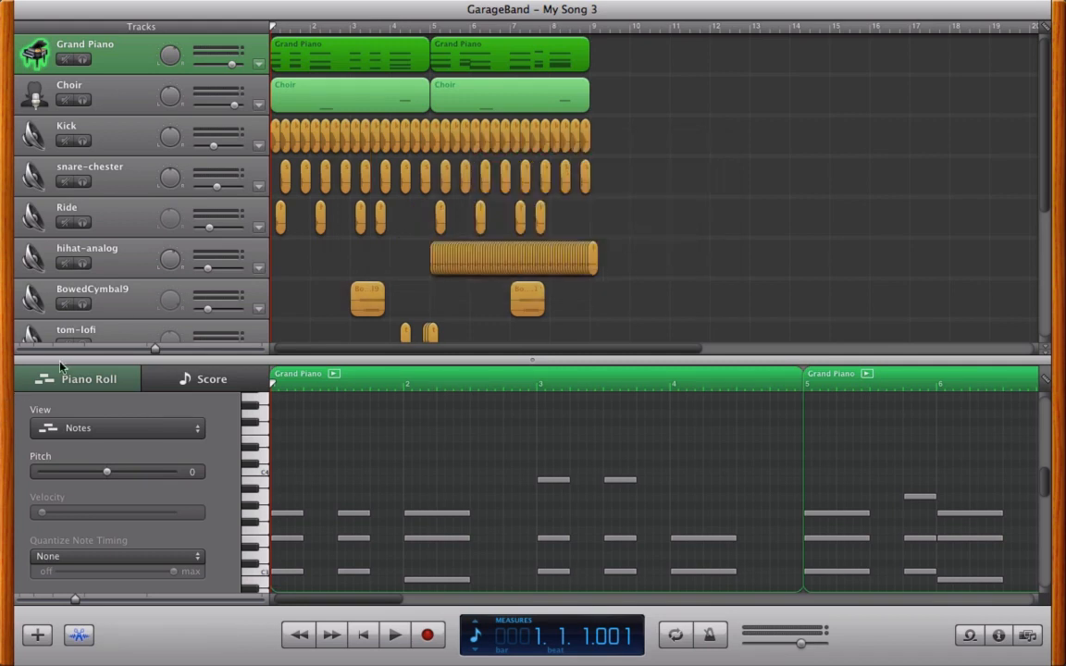
- Add a new Software Instrument track below the existing tracks and assign it the Orchestra Cello Section sound from Strings
drag(155, 348, 125, 348)
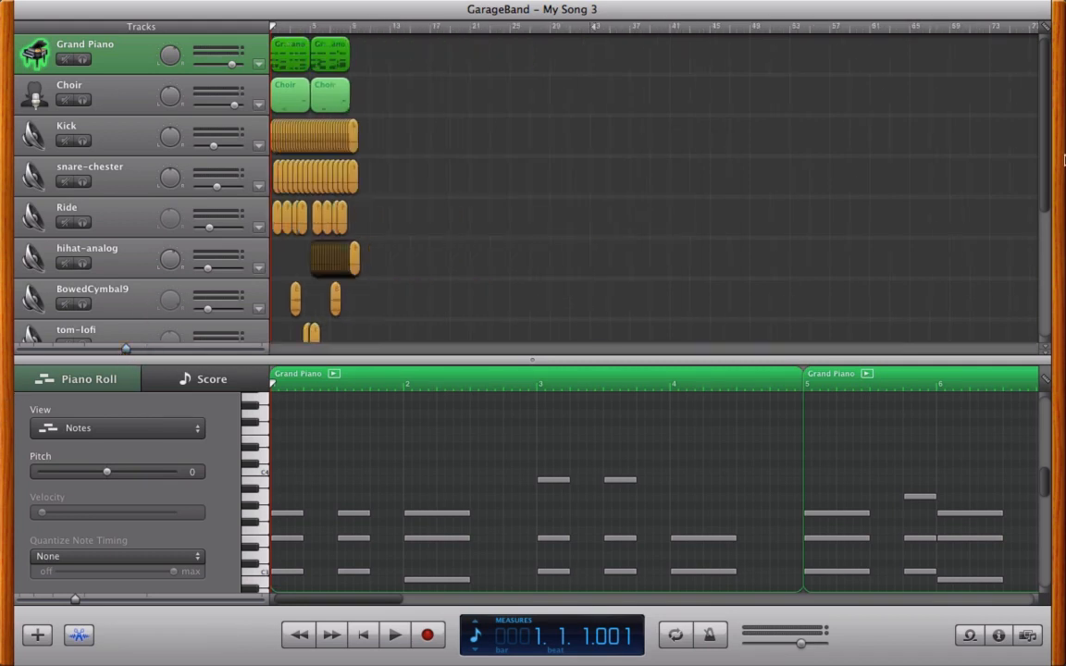
scroll(942, 153, down, 5)
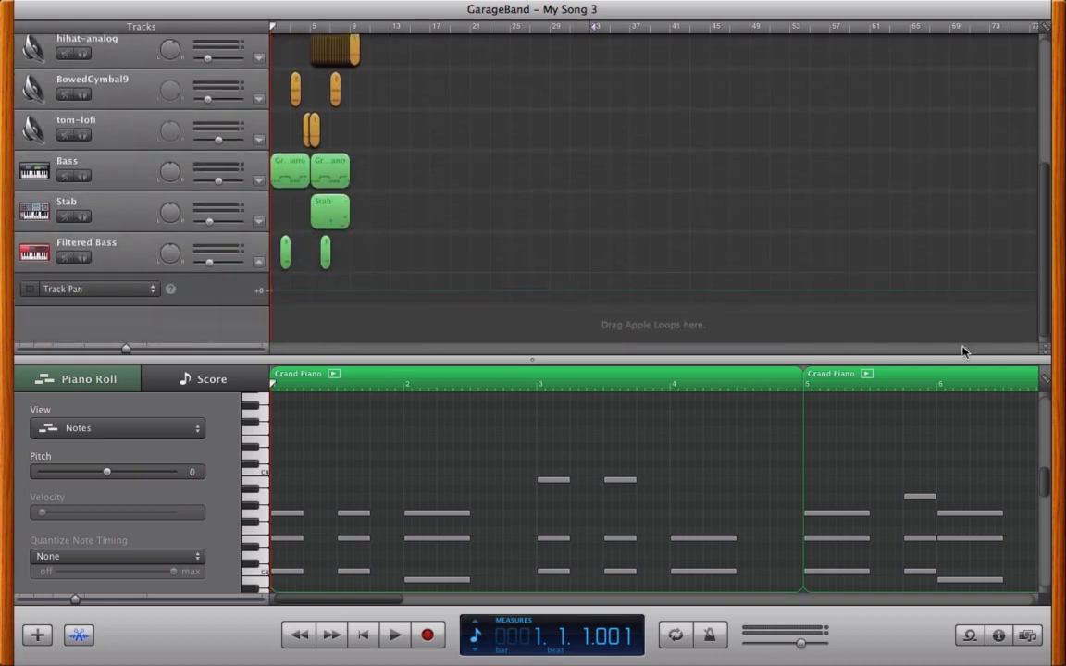
click(42, 637)
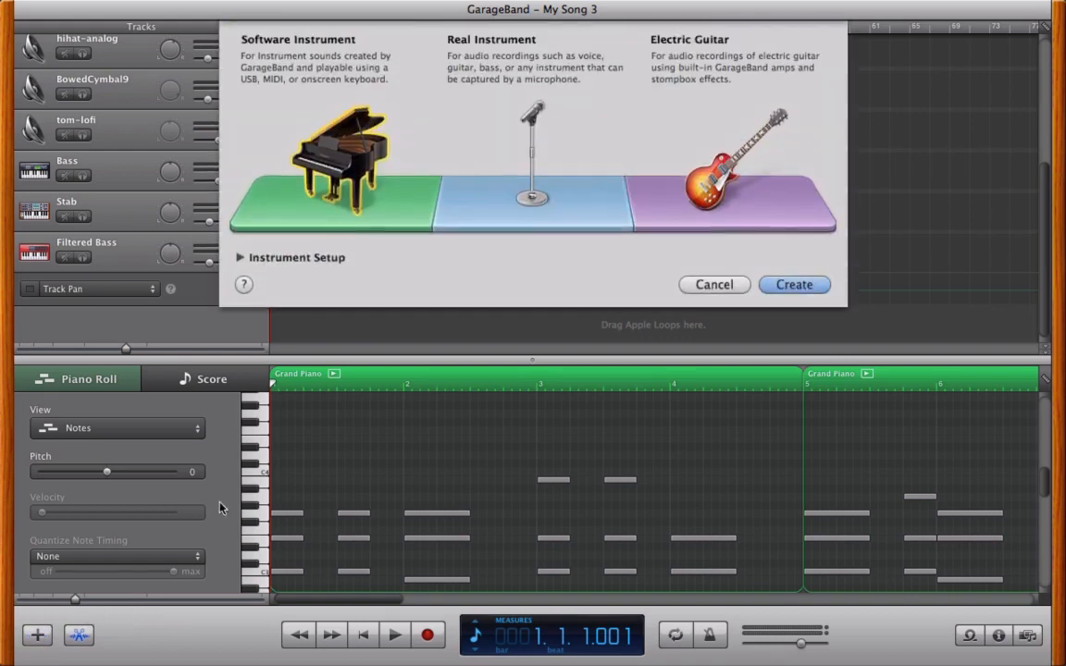
click(798, 287)
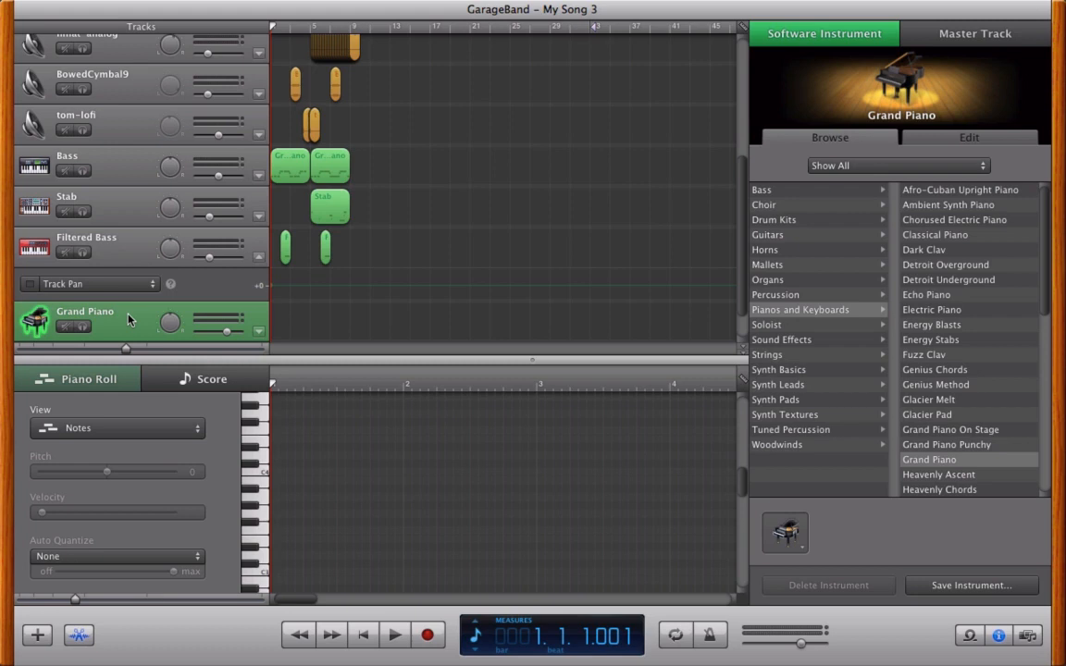
click(780, 357)
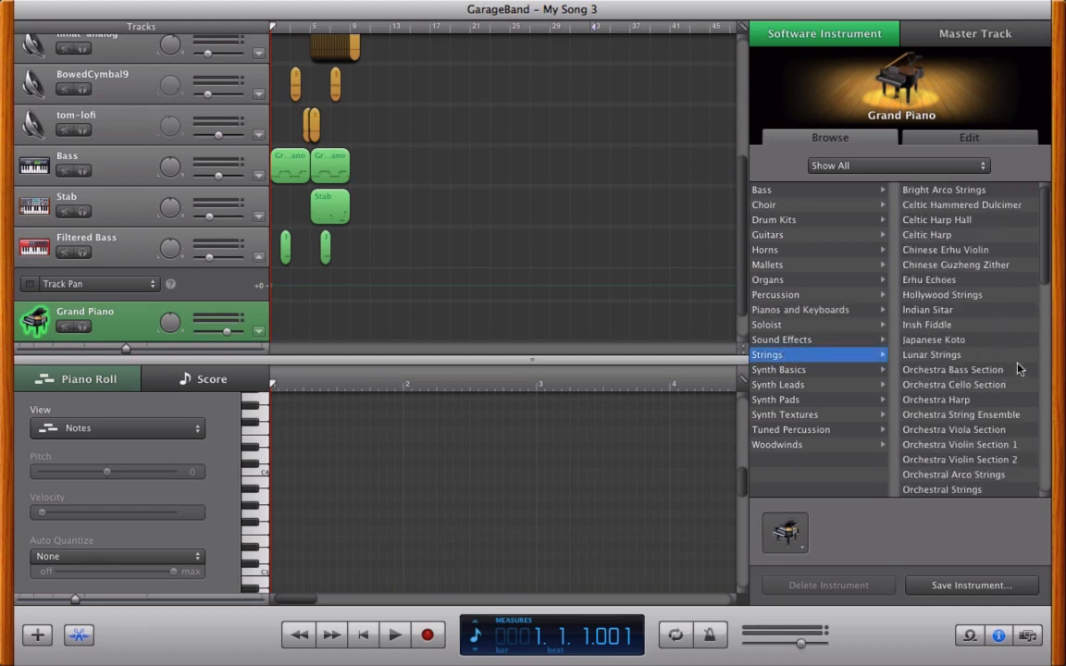
click(933, 385)
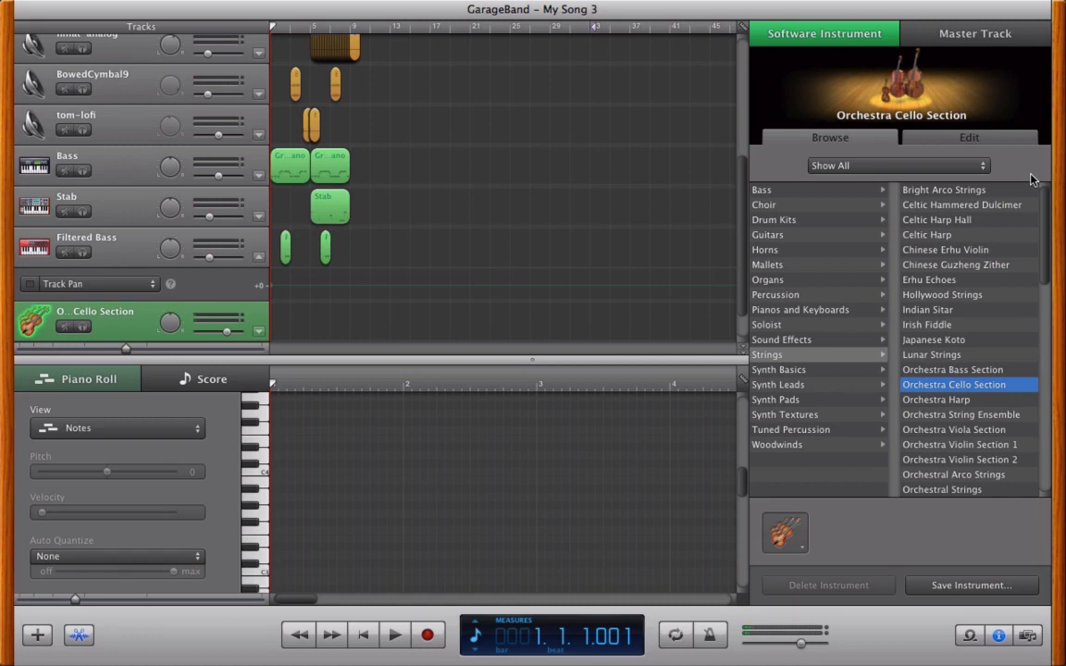
- Switch the cello track's sound generator to the Irish Fiddle preset, slow its release and lower its cutoff to about two-thirds
click(949, 139)
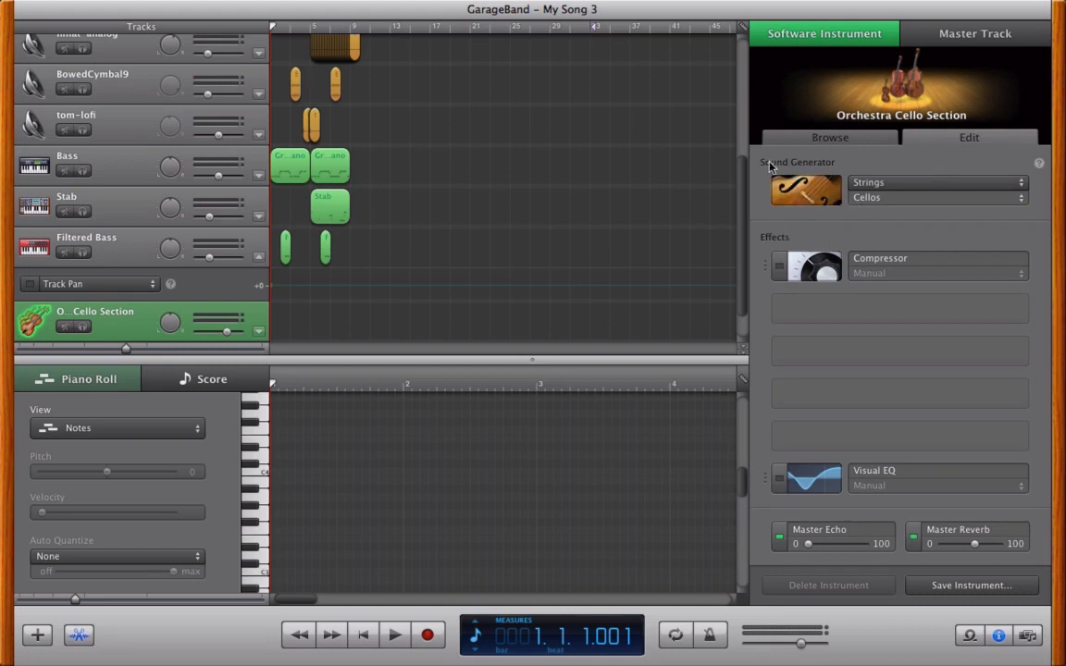
click(814, 197)
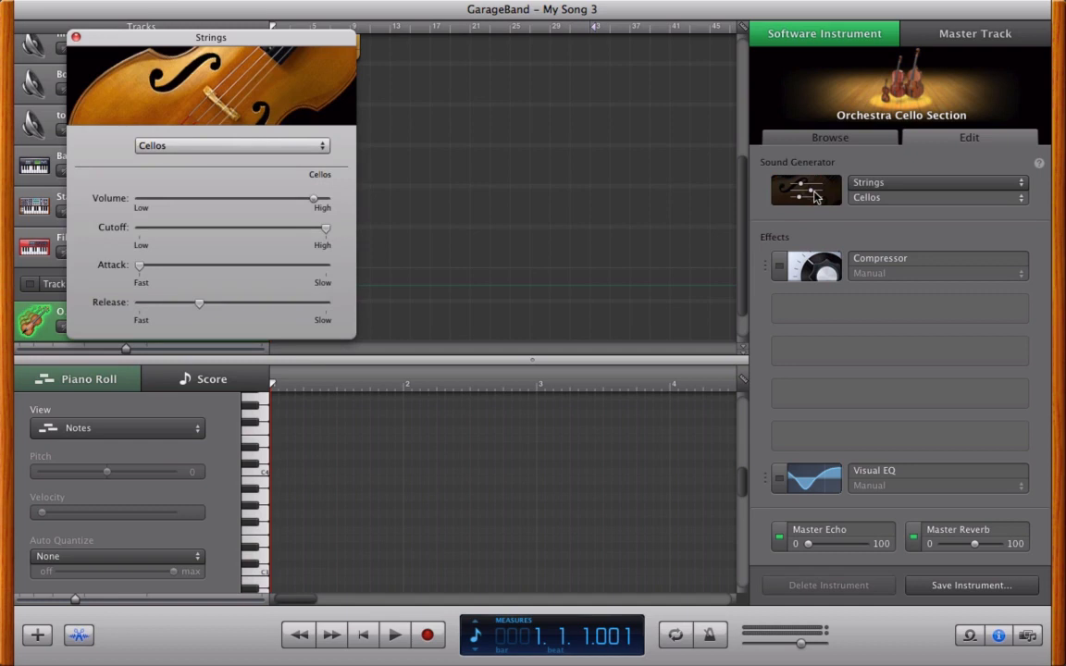
click(217, 146)
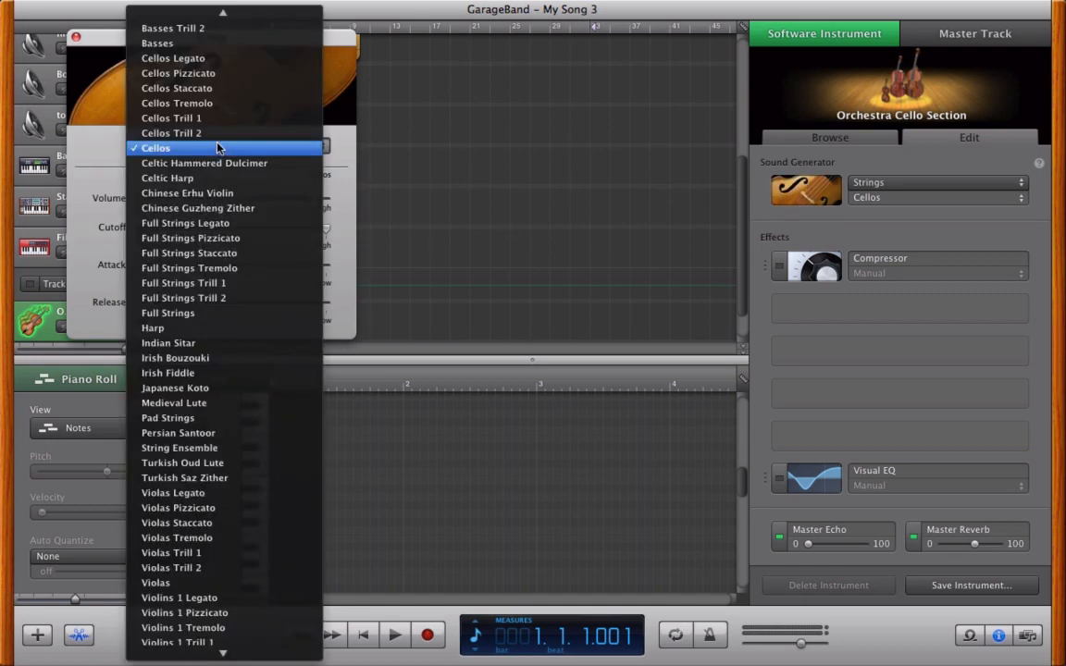
click(272, 375)
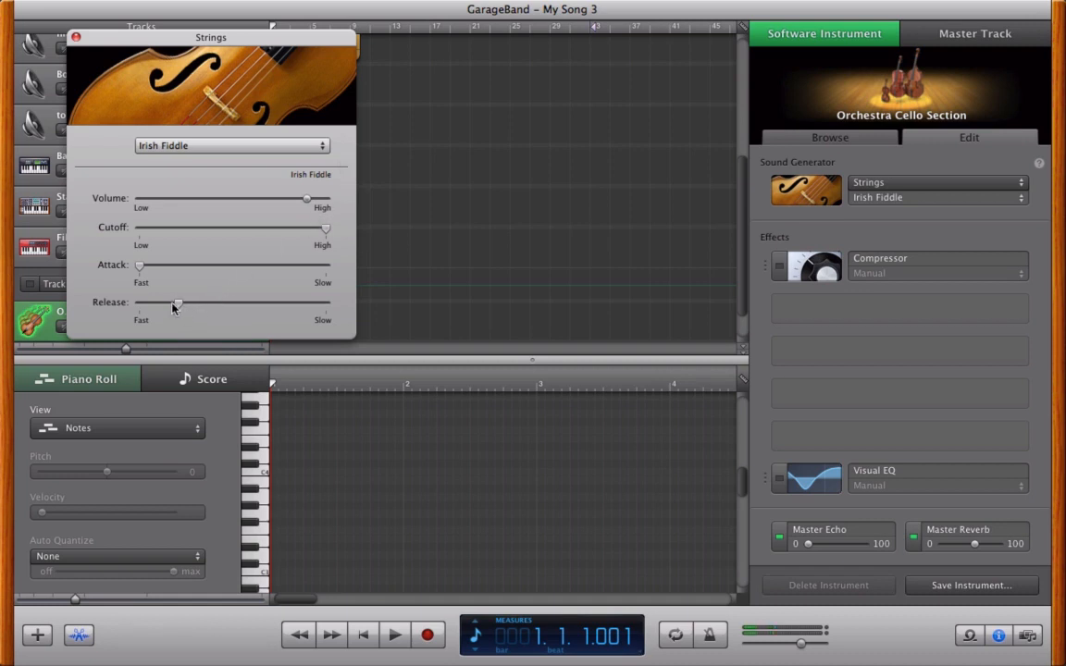
drag(182, 308, 271, 318)
drag(320, 231, 260, 238)
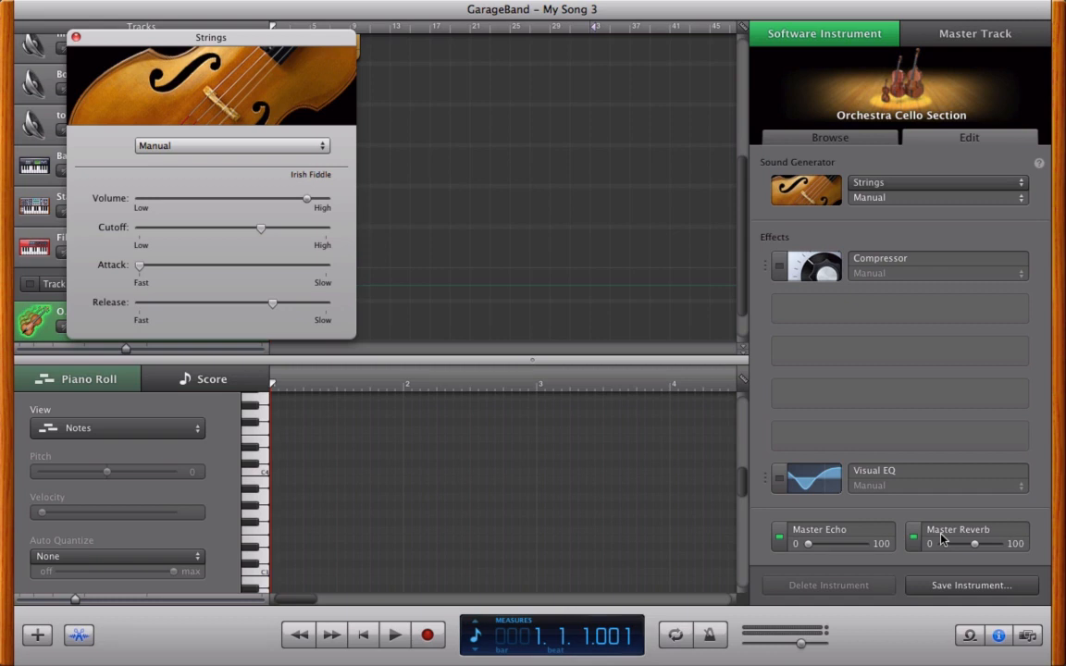
- Examine the master track's echo, reverb and master effects, along with its preset categories
click(963, 33)
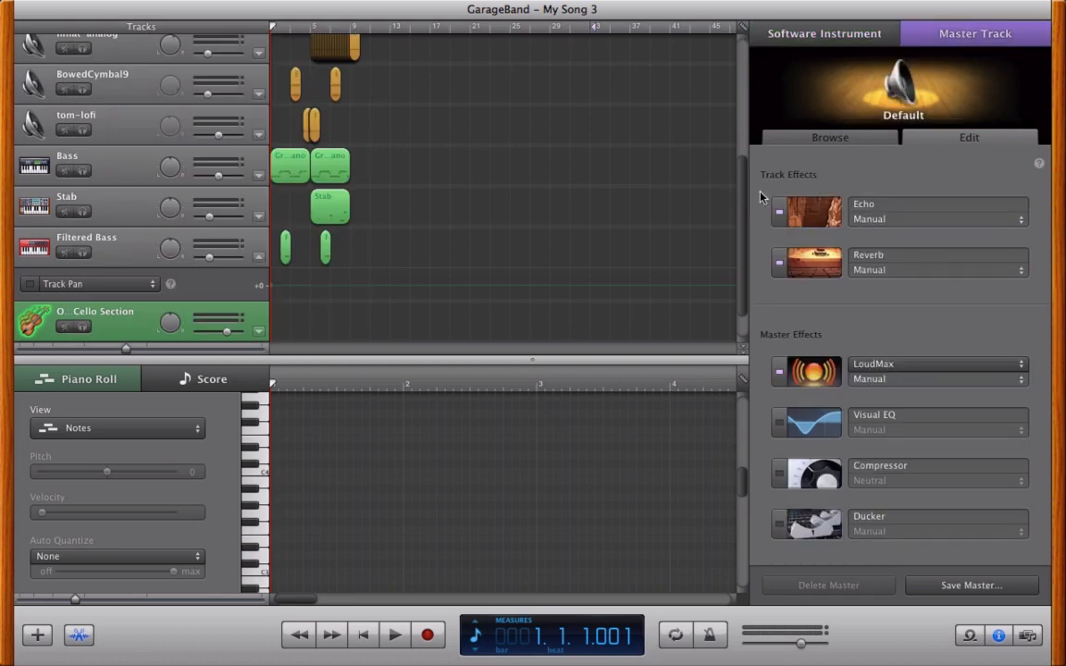
mouse_move(813, 209)
click(850, 141)
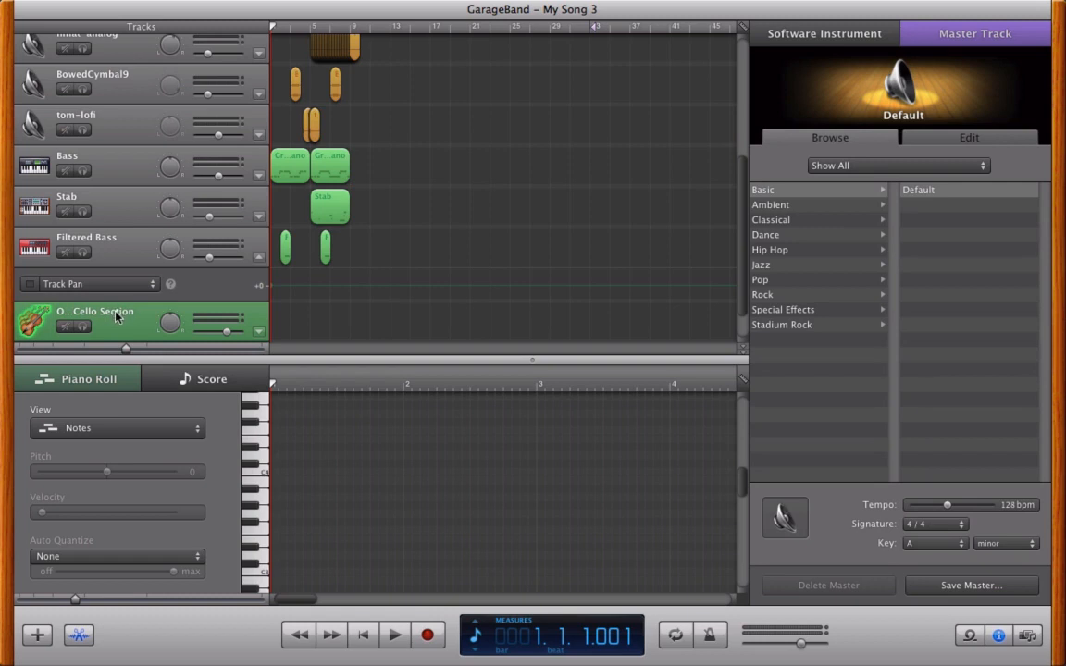
- Lower the cello track's Master Reverb to about 0 and raise its Master Echo to about halfway
click(840, 36)
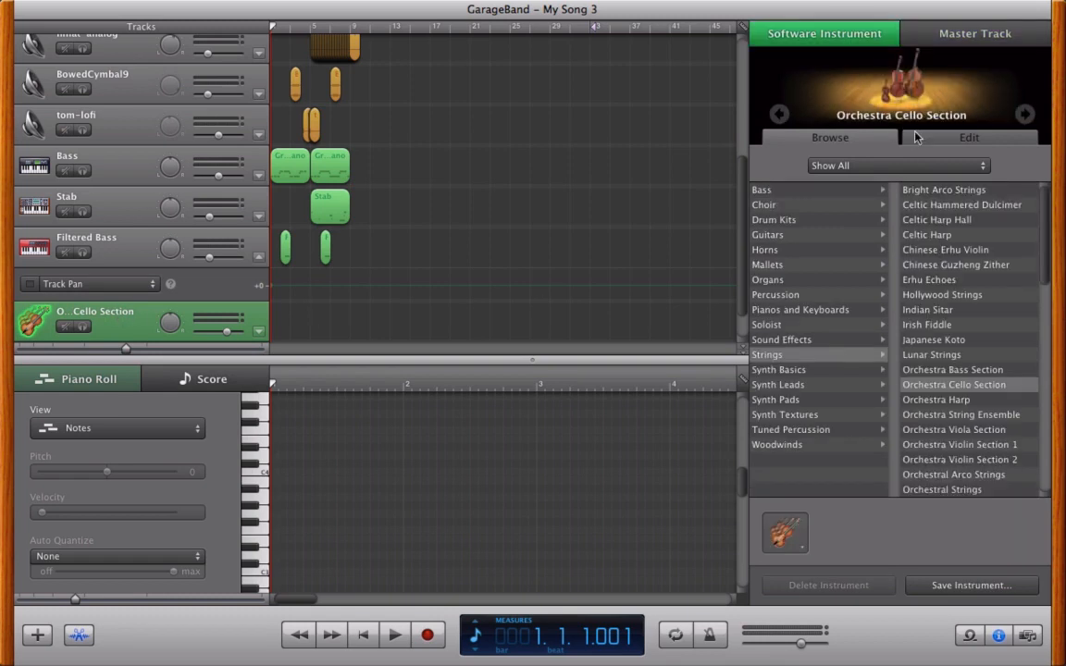
click(917, 134)
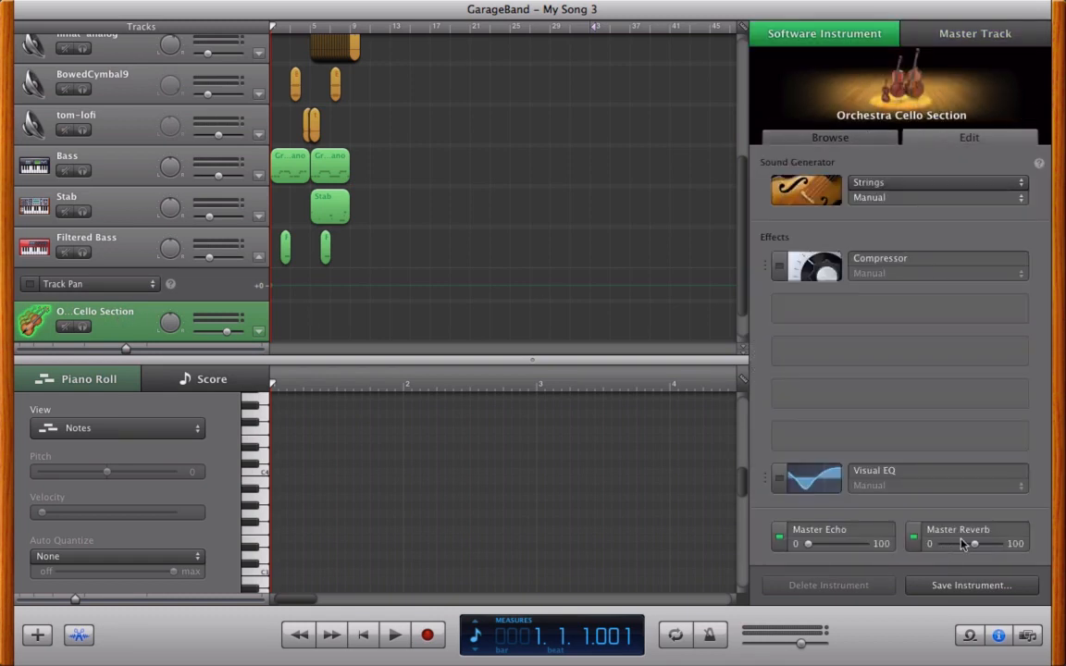
drag(974, 547, 845, 547)
- Shorten the strings generator's release to about halfway, slow its attack slightly and close its settings
click(805, 192)
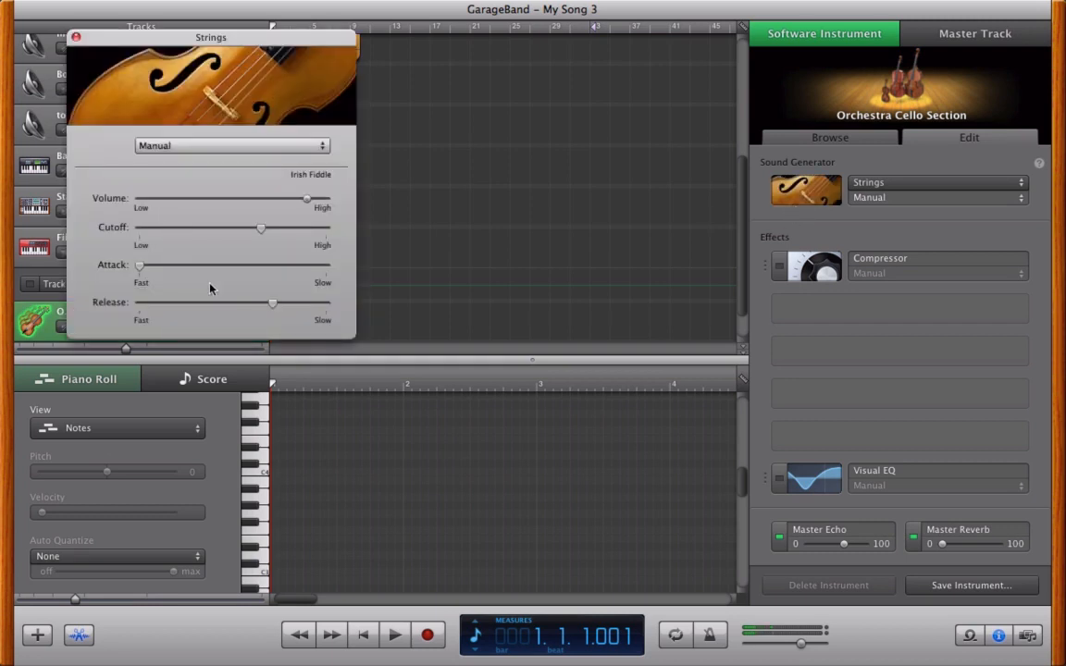
drag(277, 310, 241, 308)
drag(140, 266, 171, 267)
click(76, 37)
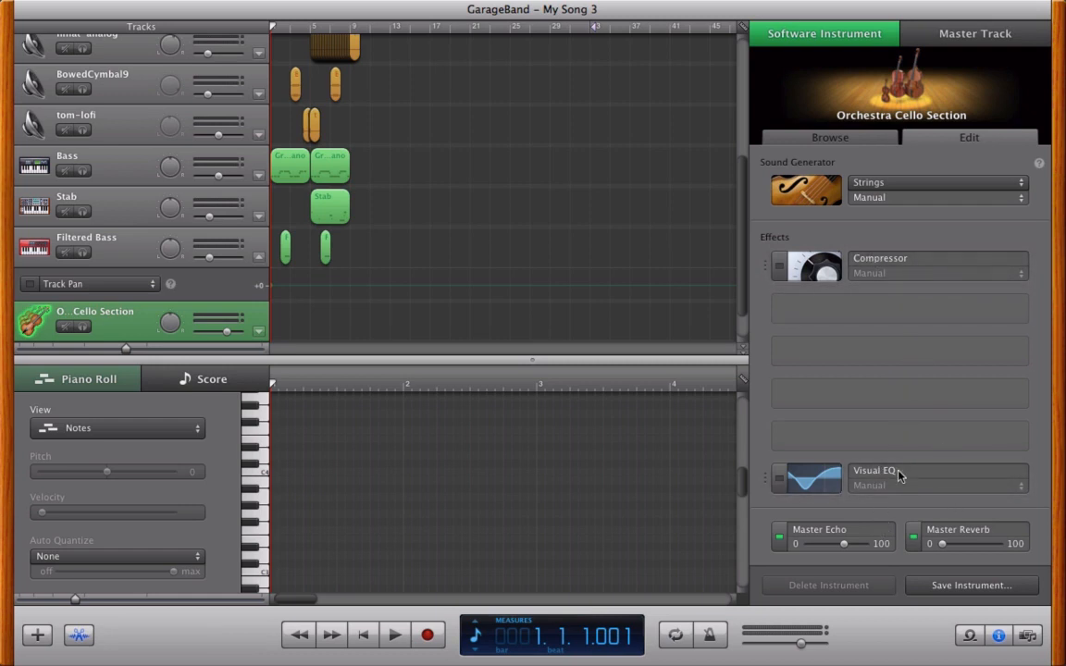
- Add a Bass Amp effect to the cello track's first empty effect slot and set its model to Top Class DI Deep
click(839, 308)
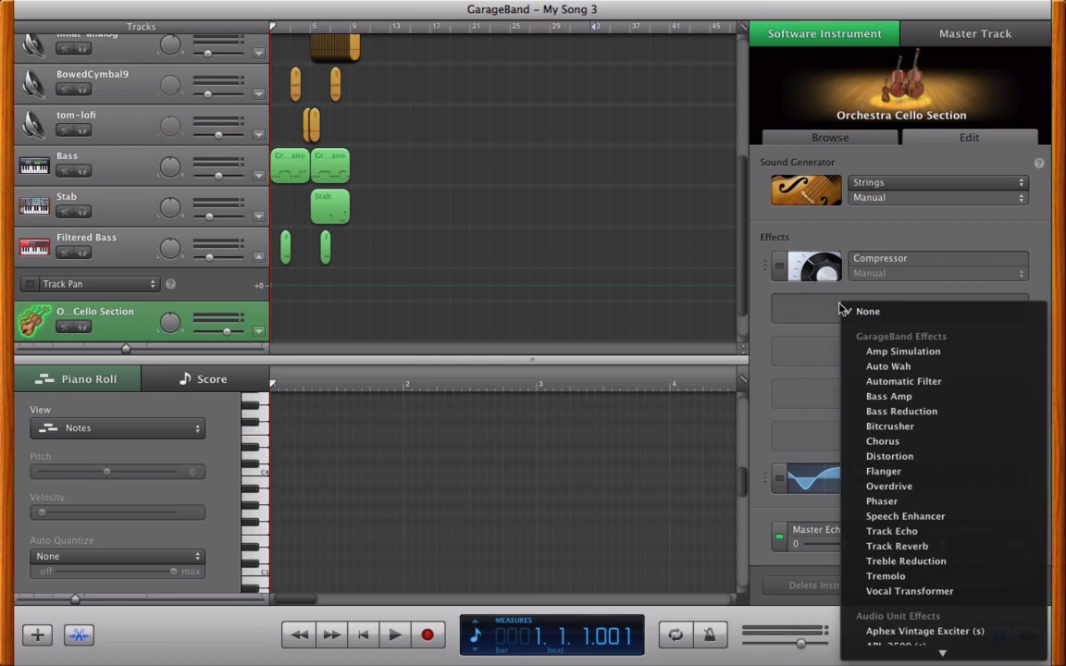
click(752, 321)
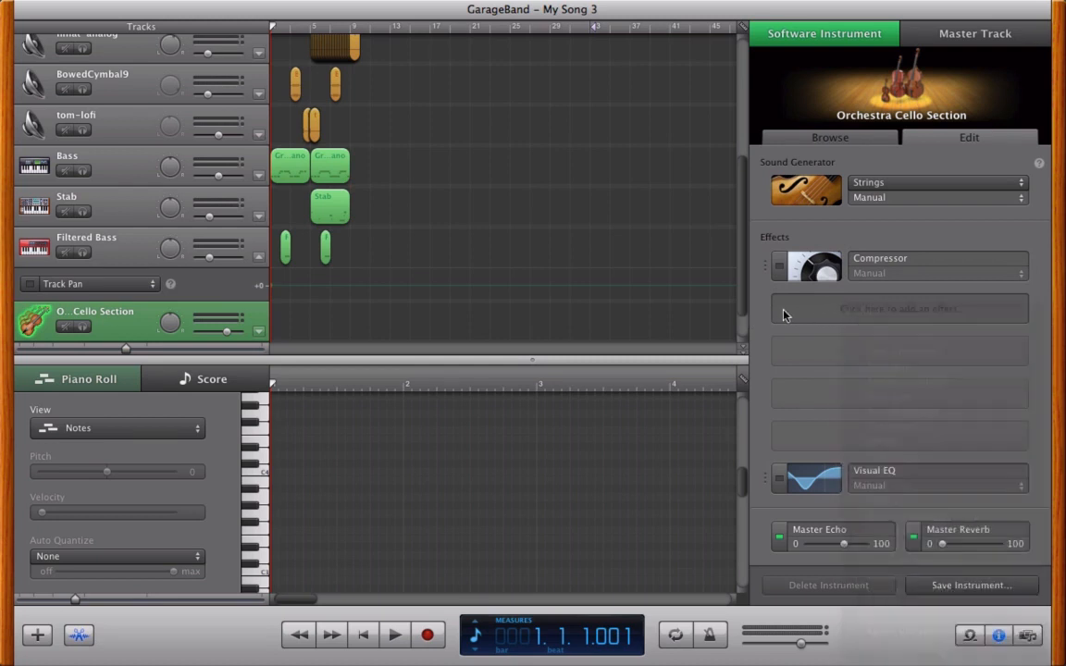
click(880, 316)
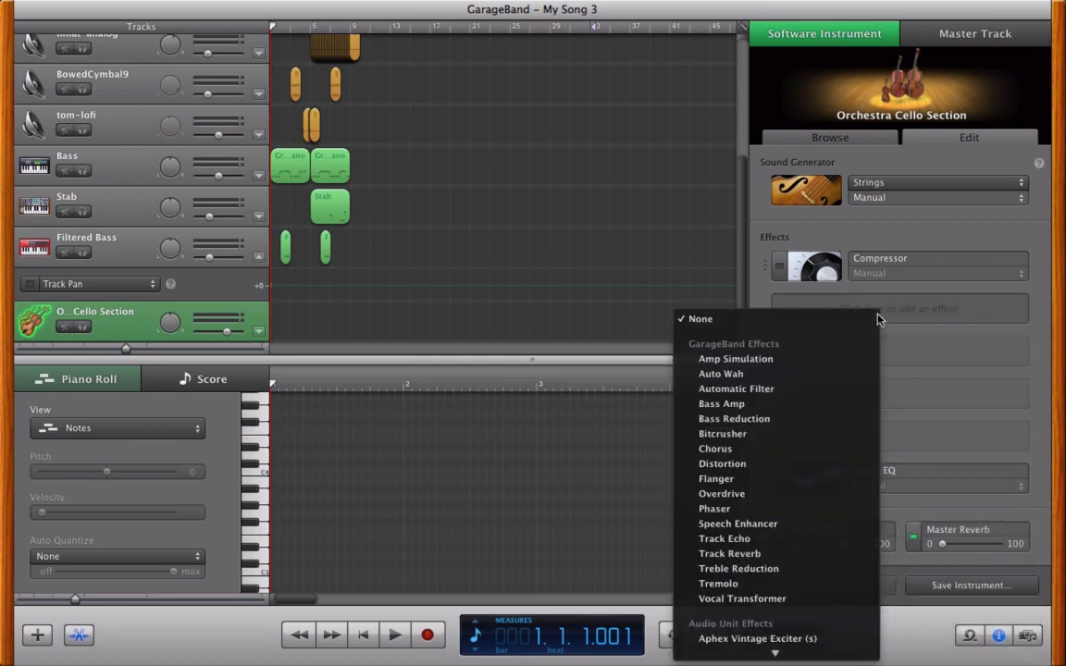
click(806, 402)
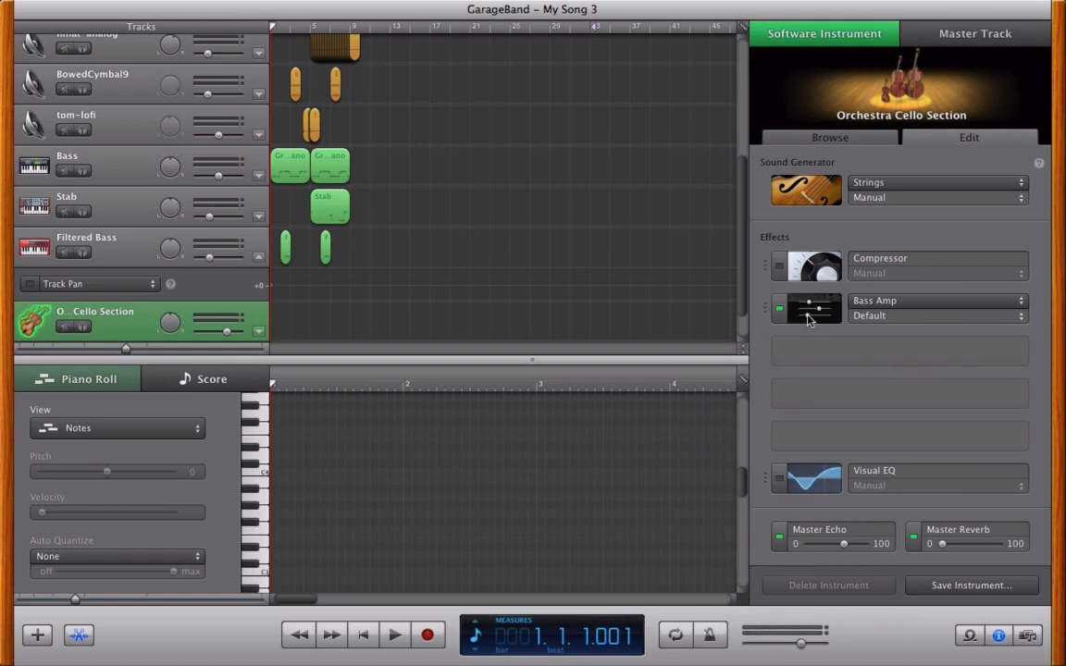
click(818, 315)
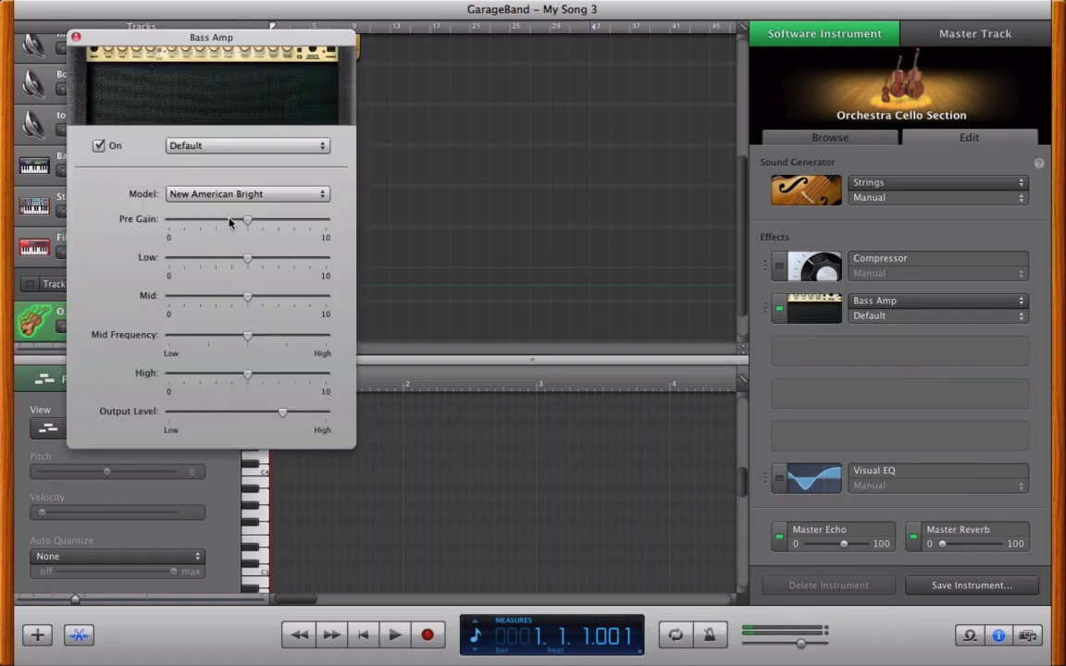
click(205, 195)
click(255, 229)
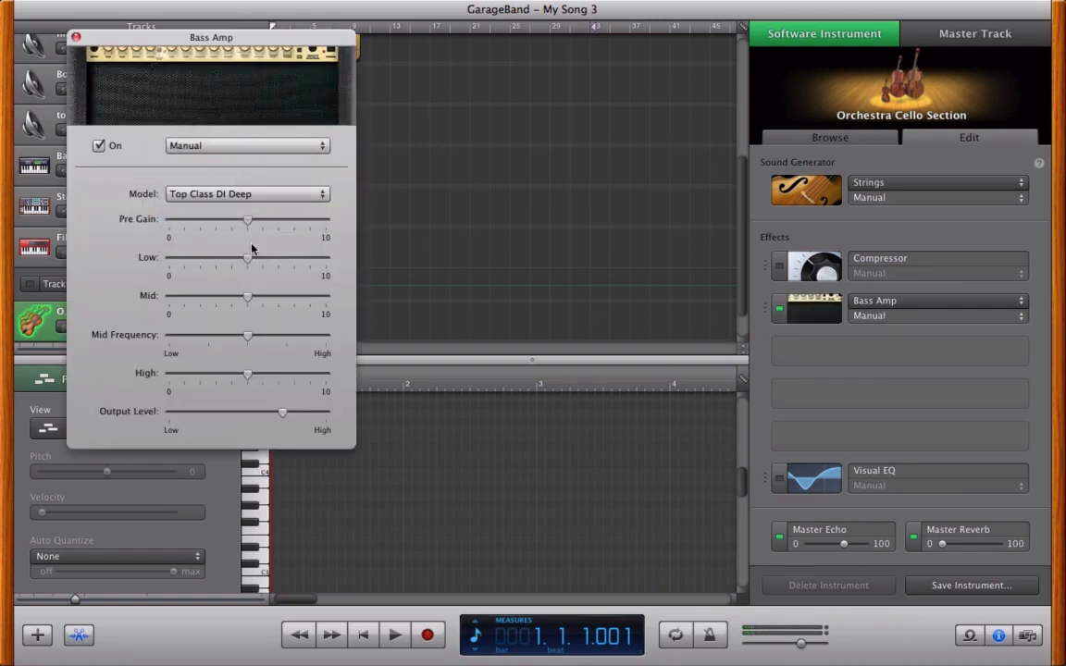
- Set the Bass Amp's Pre Gain to 10.0, Low and High to about 8 and Mid to about 2, and close its settings
drag(246, 219, 289, 220)
drag(246, 260, 295, 264)
drag(246, 297, 196, 297)
drag(247, 335, 294, 383)
drag(288, 226, 331, 222)
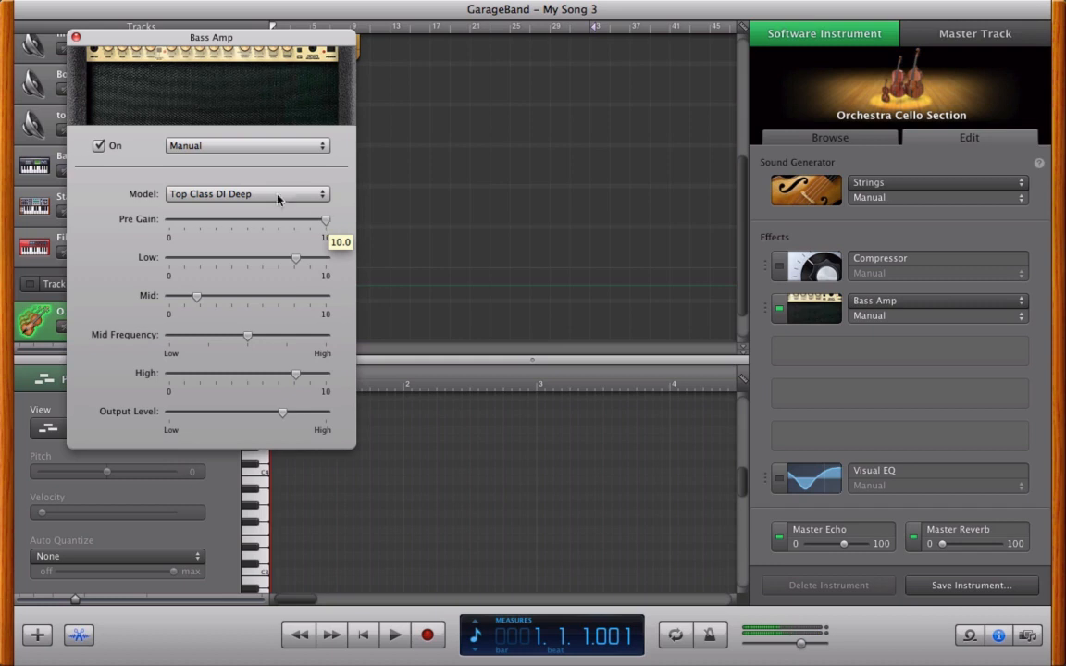
click(74, 37)
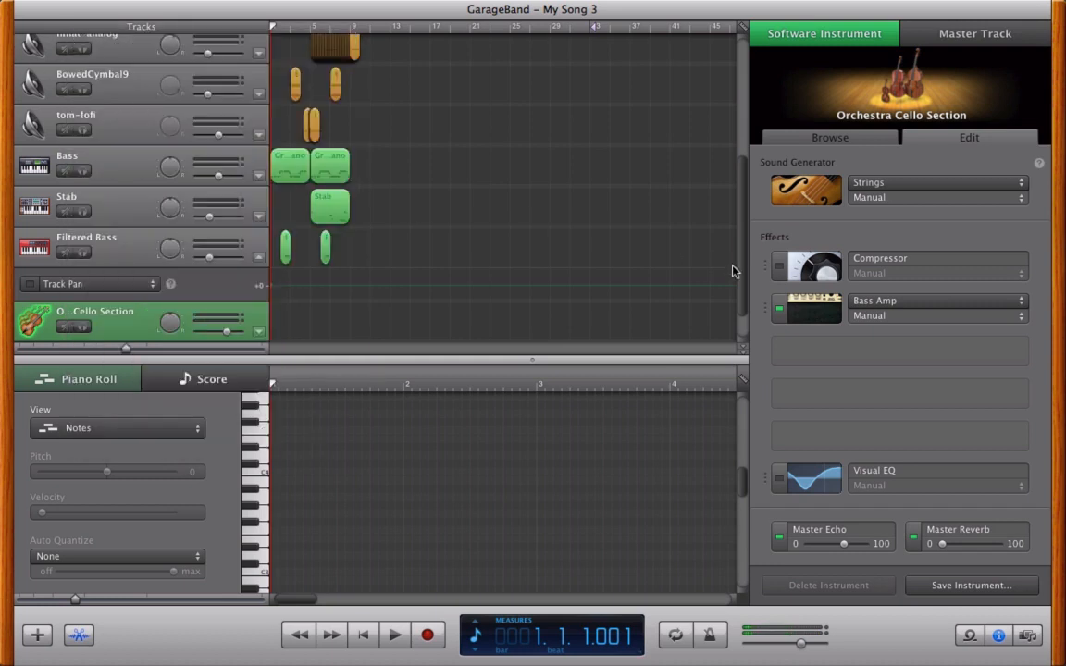
- Turn on the cello track's Visual EQ, set low mid to +2.5 dB and high mid to -7.0 dB, and show the band details
drag(765, 267, 757, 237)
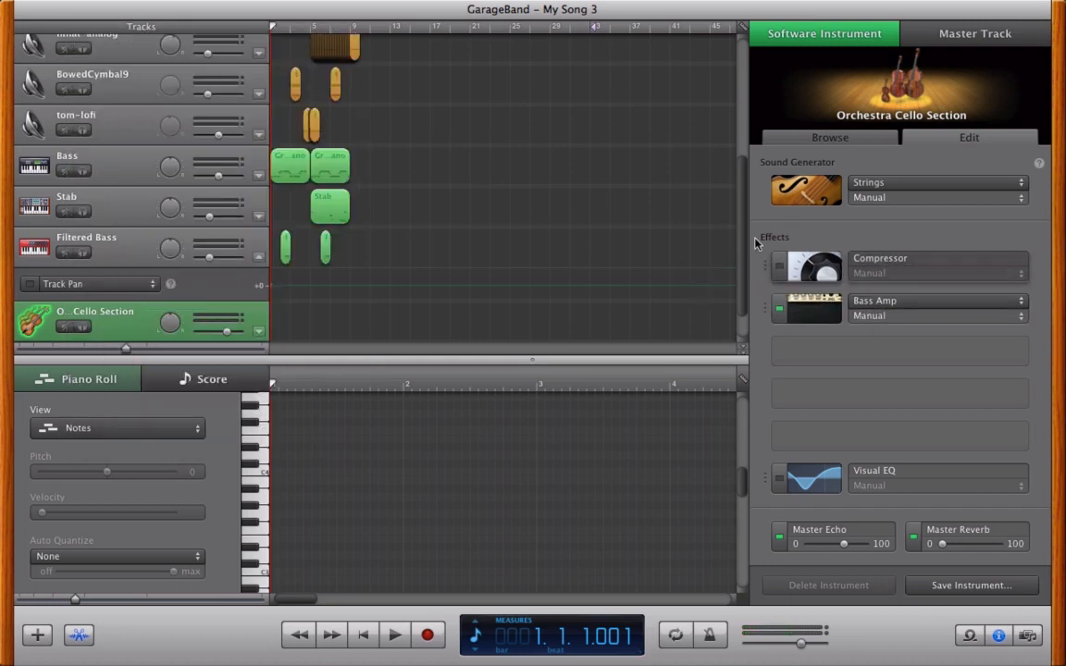
click(780, 479)
click(801, 477)
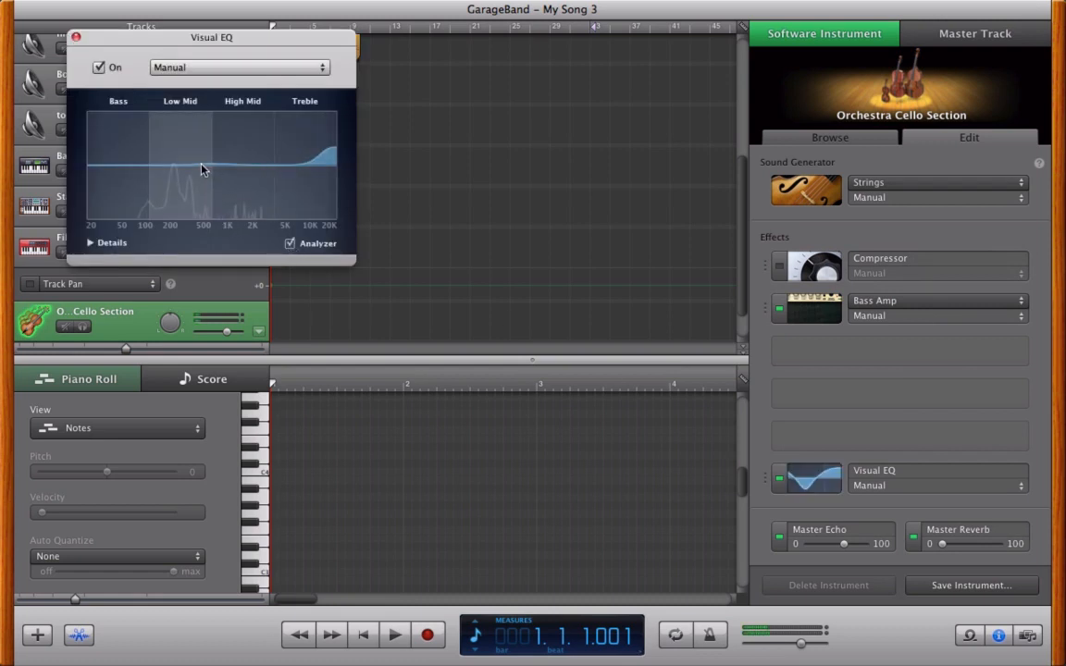
drag(199, 165, 281, 183)
click(91, 243)
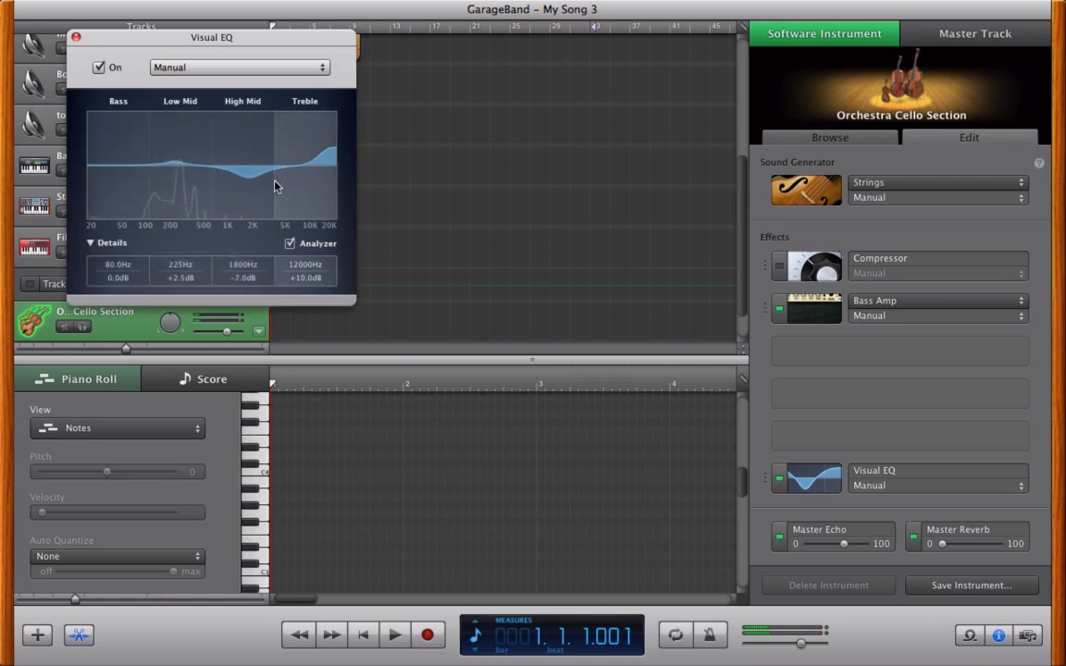
- Cut the Visual EQ's bass by 15.5 dB at 106 Hz and its treble by 11.0 dB at 2450 Hz, and close it
drag(141, 174, 138, 156)
drag(139, 160, 140, 192)
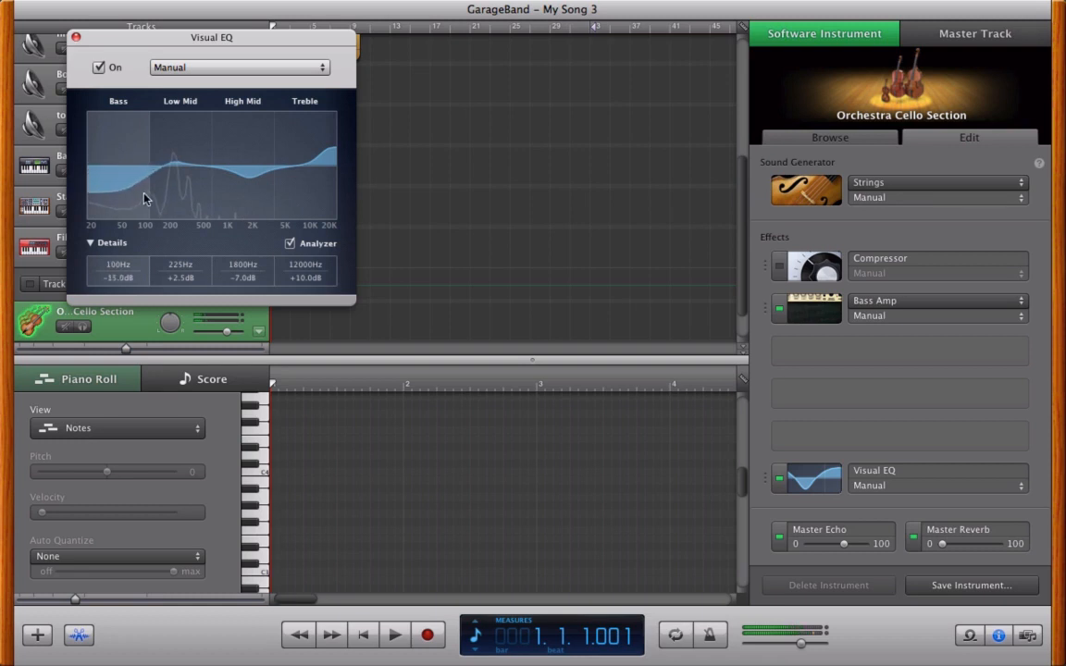
drag(329, 155, 273, 192)
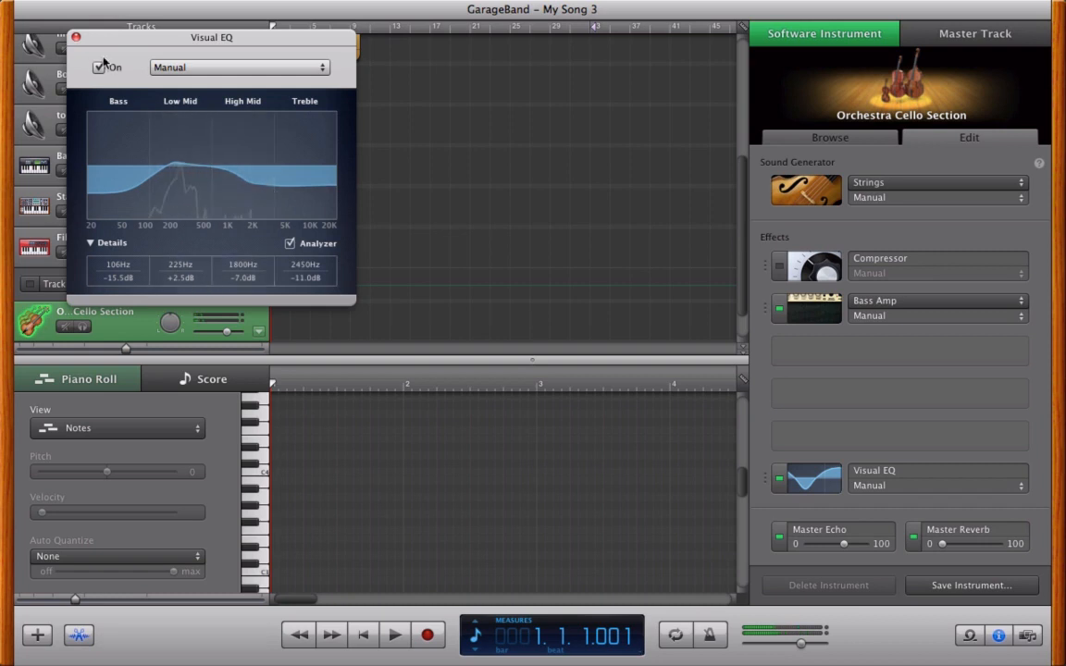
click(76, 37)
- Raise the cello track's Master Reverb to about two-thirds and move its Visual EQ ahead of the Bass Amp
drag(944, 543, 981, 545)
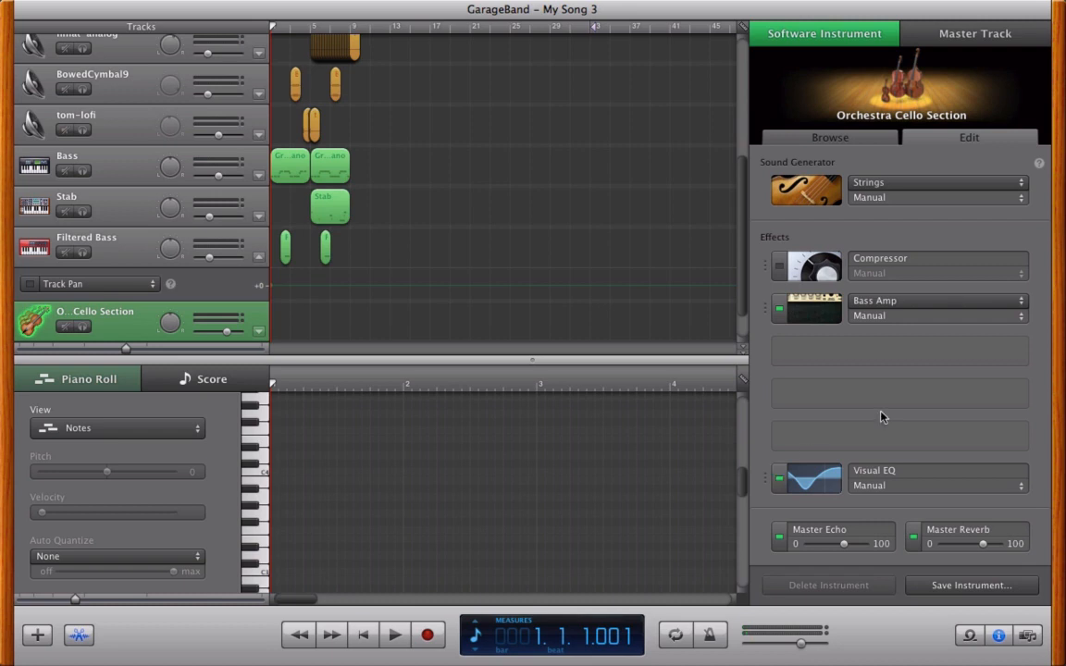
drag(764, 485, 785, 303)
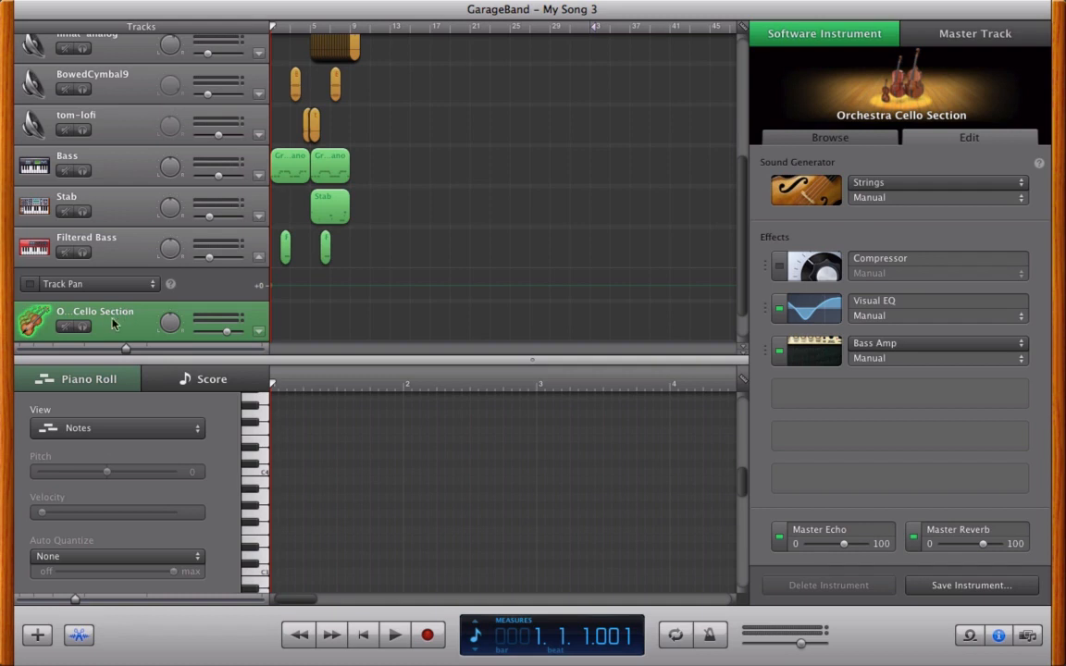
- Mute the cello track and view the Bass track's TAL-U-No-62 generator and TDR VOS SlickEQ settings
click(63, 326)
click(121, 157)
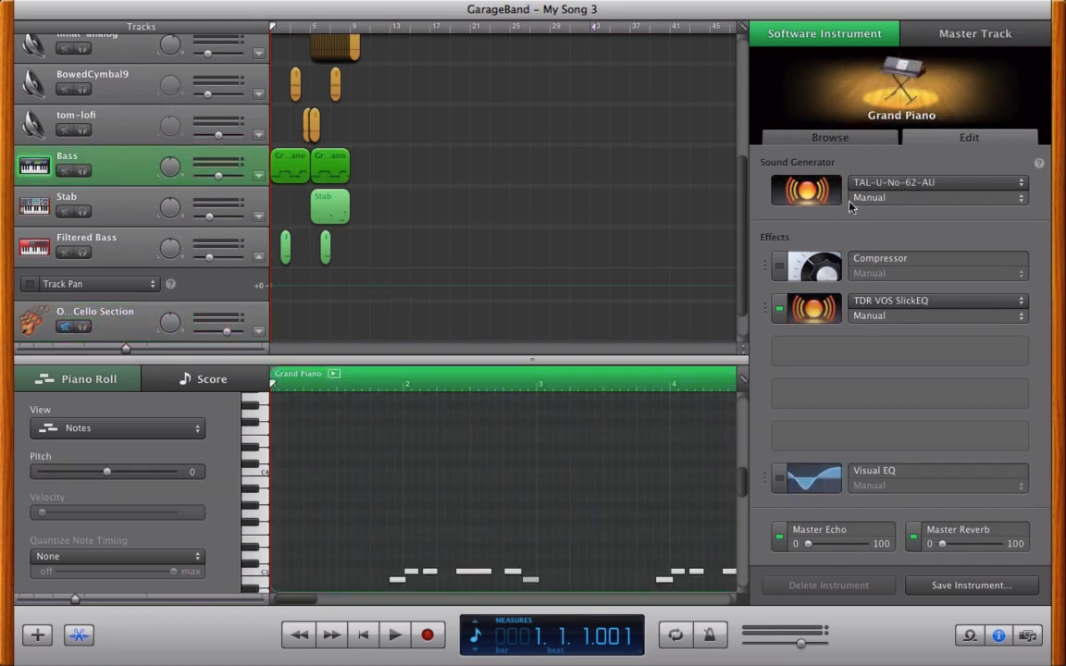
click(806, 191)
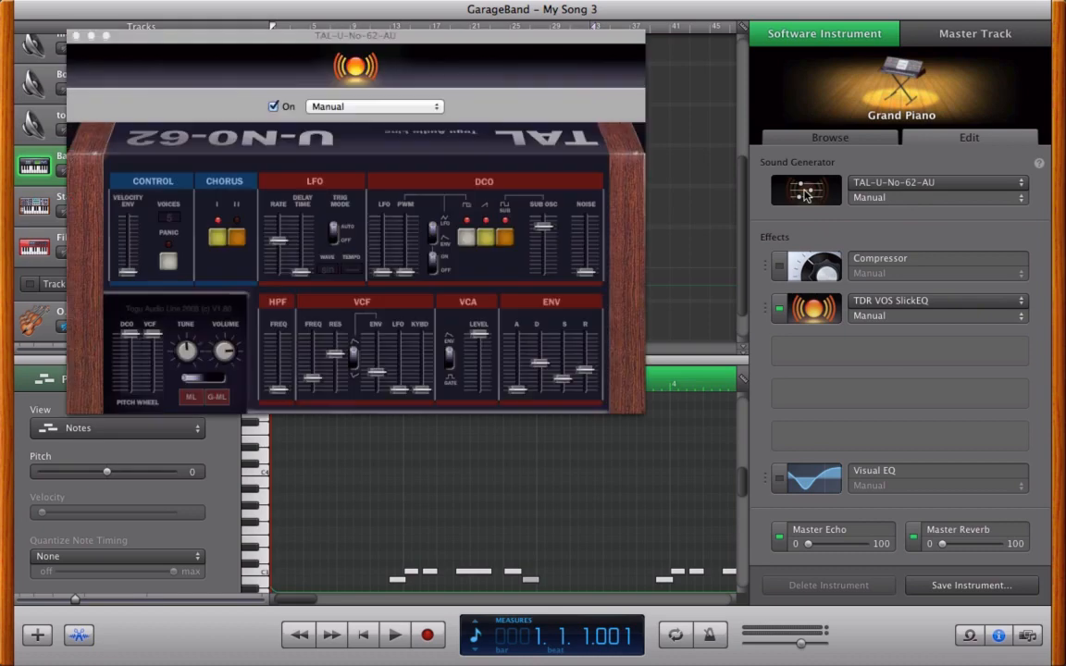
click(76, 37)
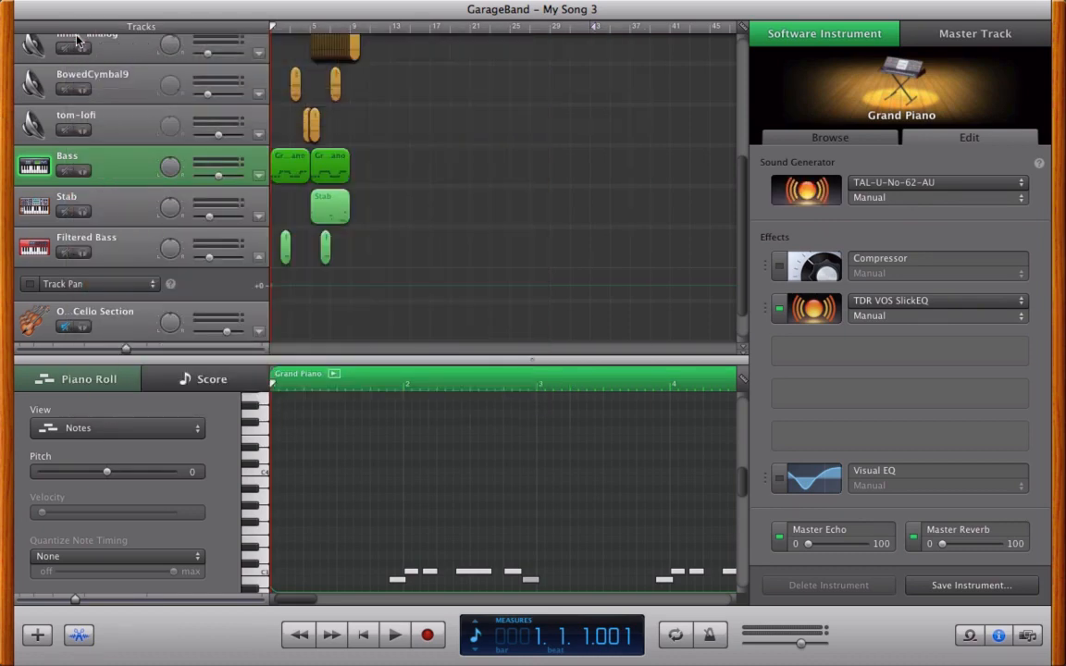
click(807, 308)
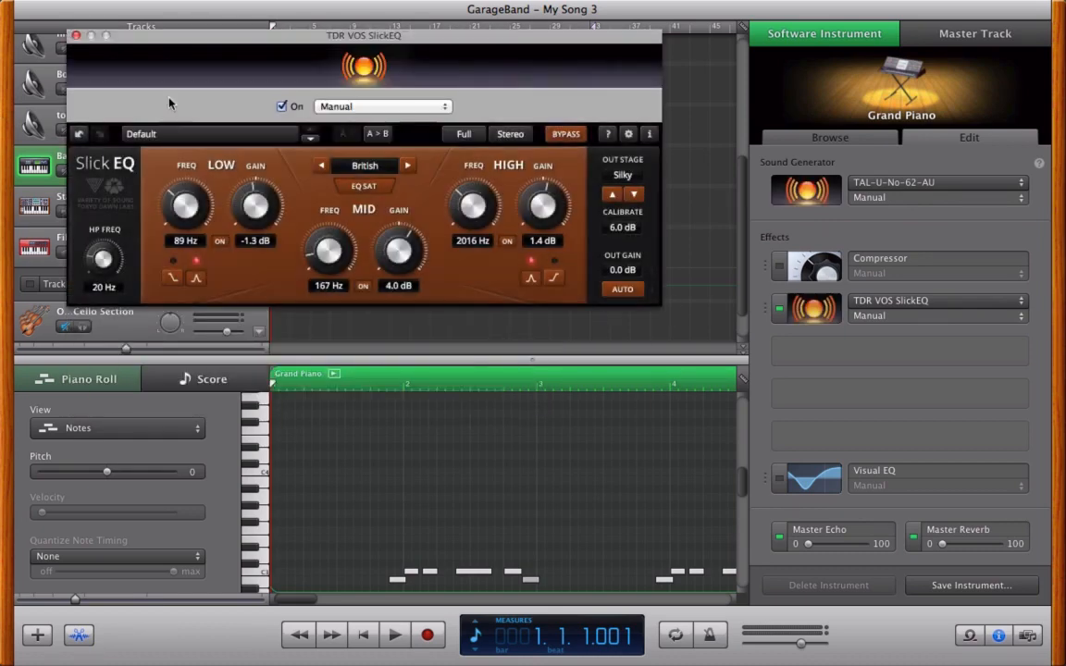
click(76, 36)
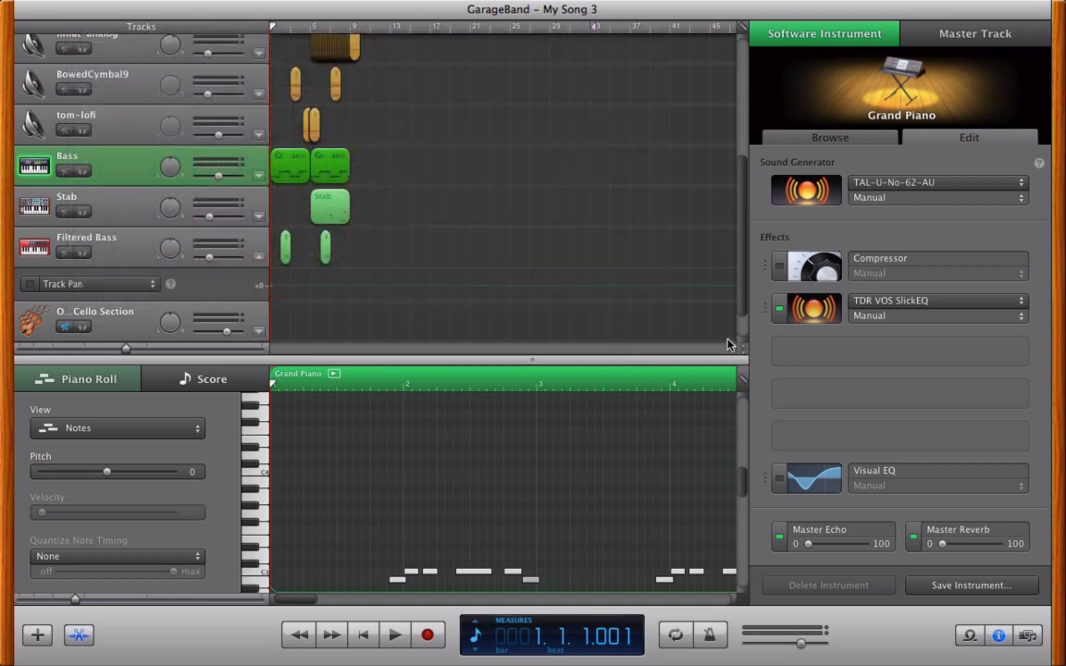
- Play the song from the beginning, lower the snare-chester track's volume slightly, and stop playback
scroll(667, 167, up, 5)
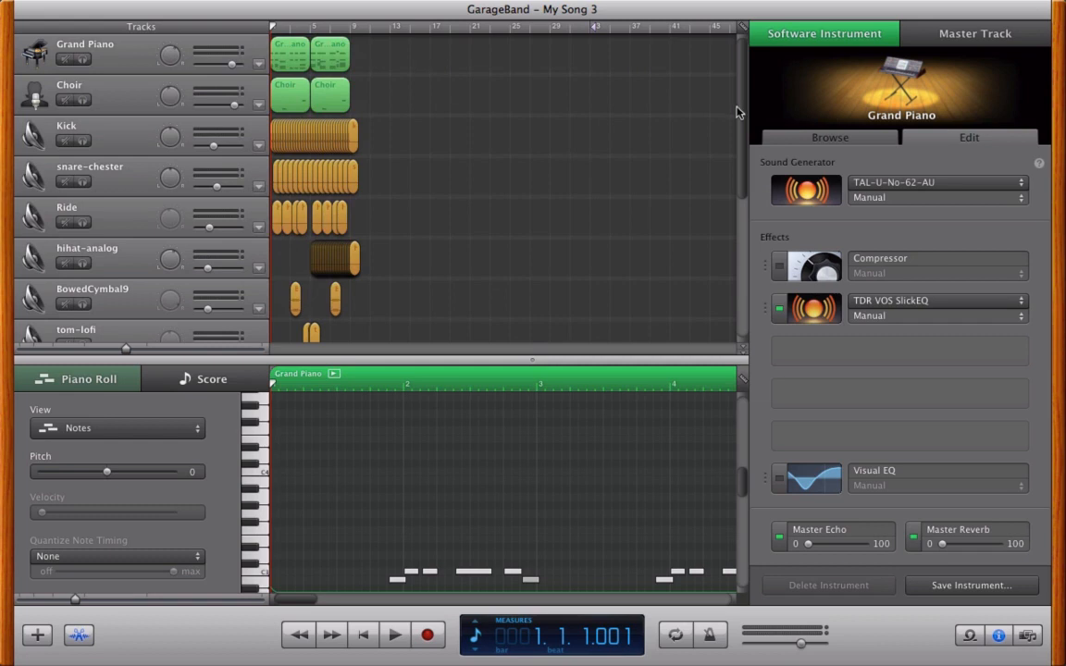
scroll(729, 295, down, 5)
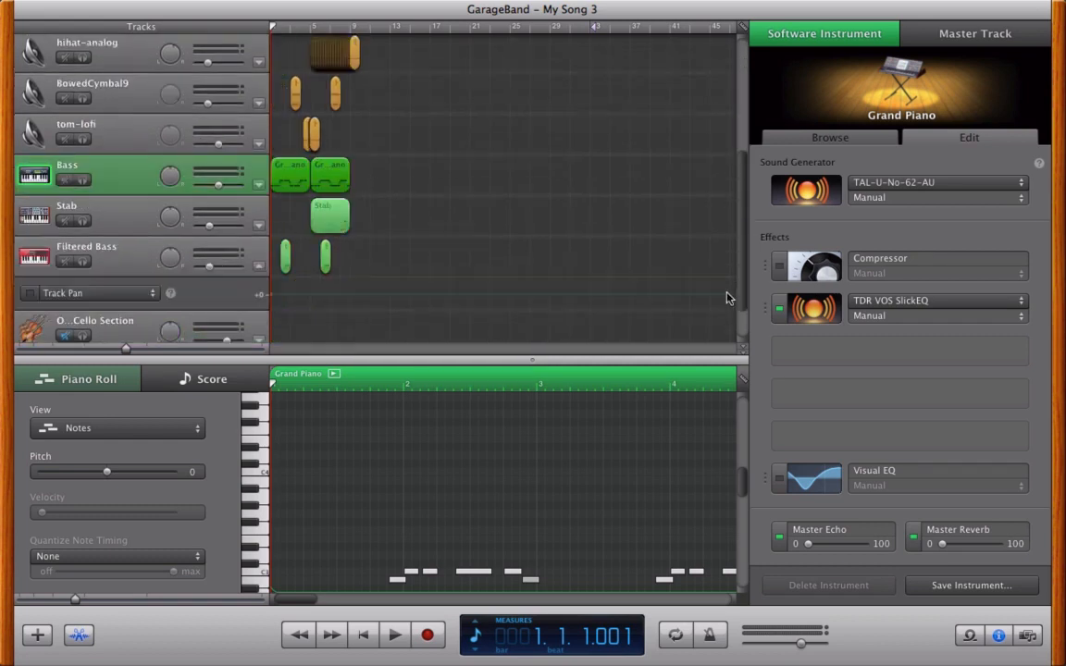
scroll(694, 139, up, 5)
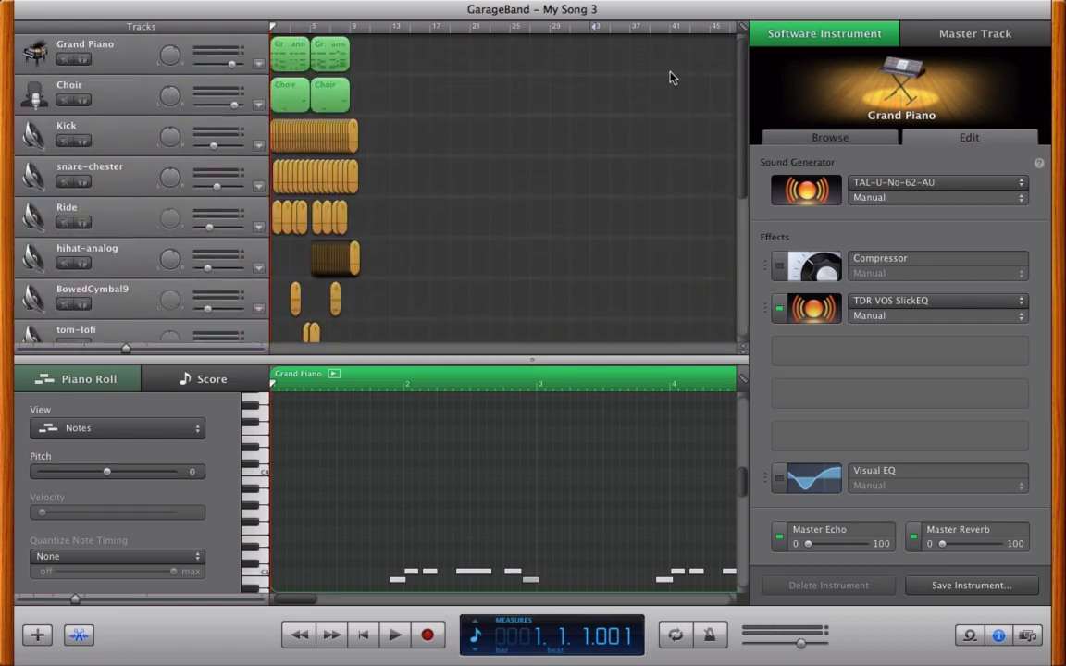
click(361, 639)
click(394, 637)
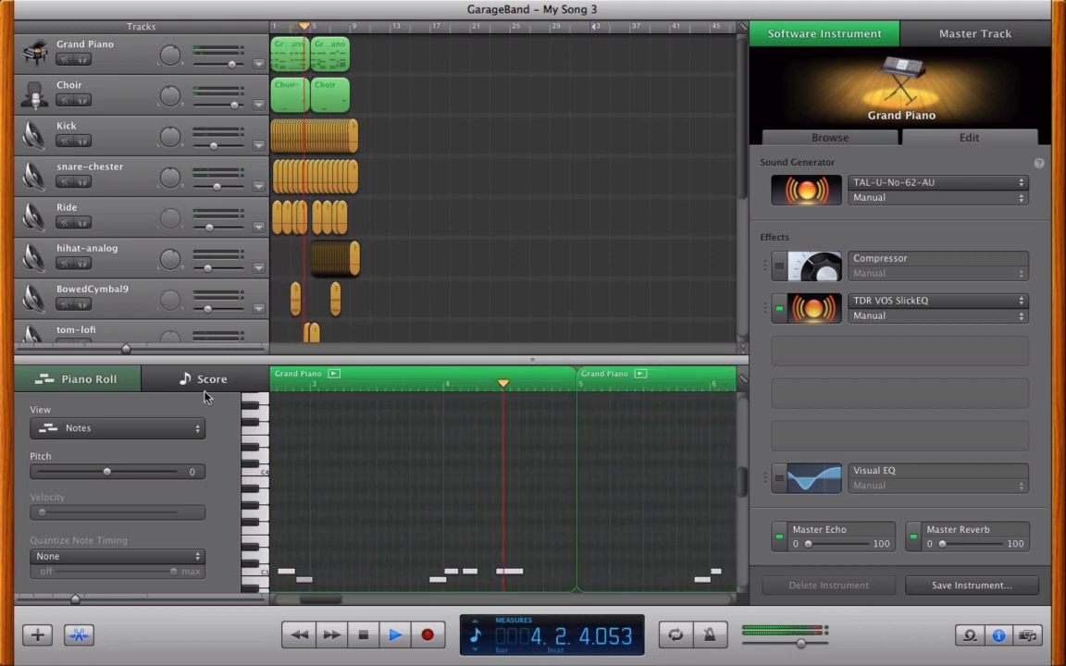
drag(217, 186, 214, 188)
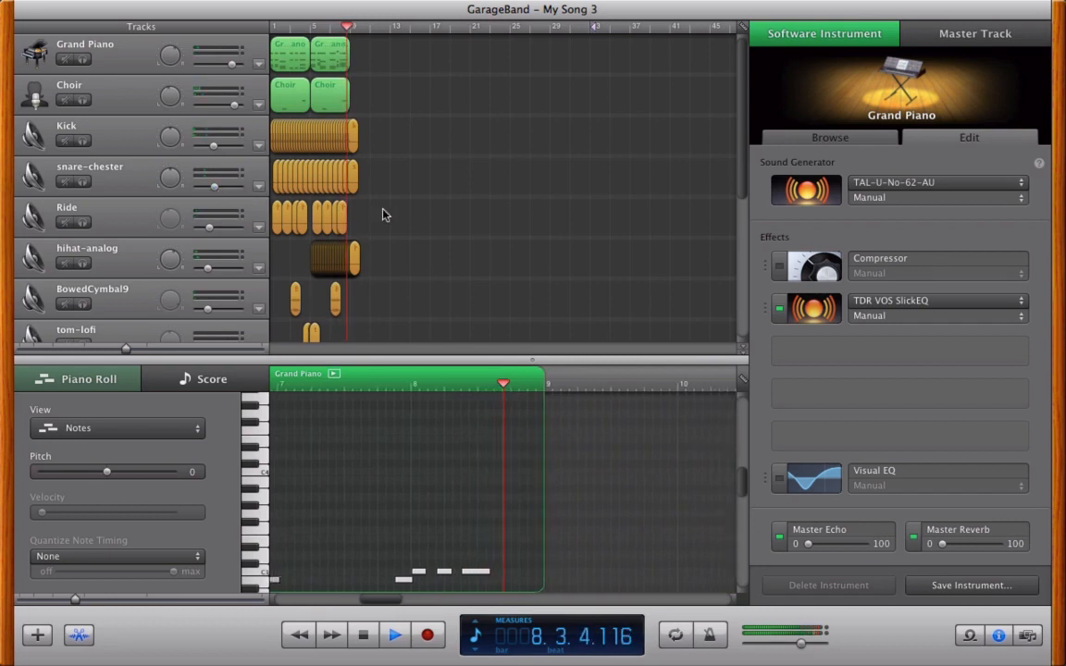
key(space)
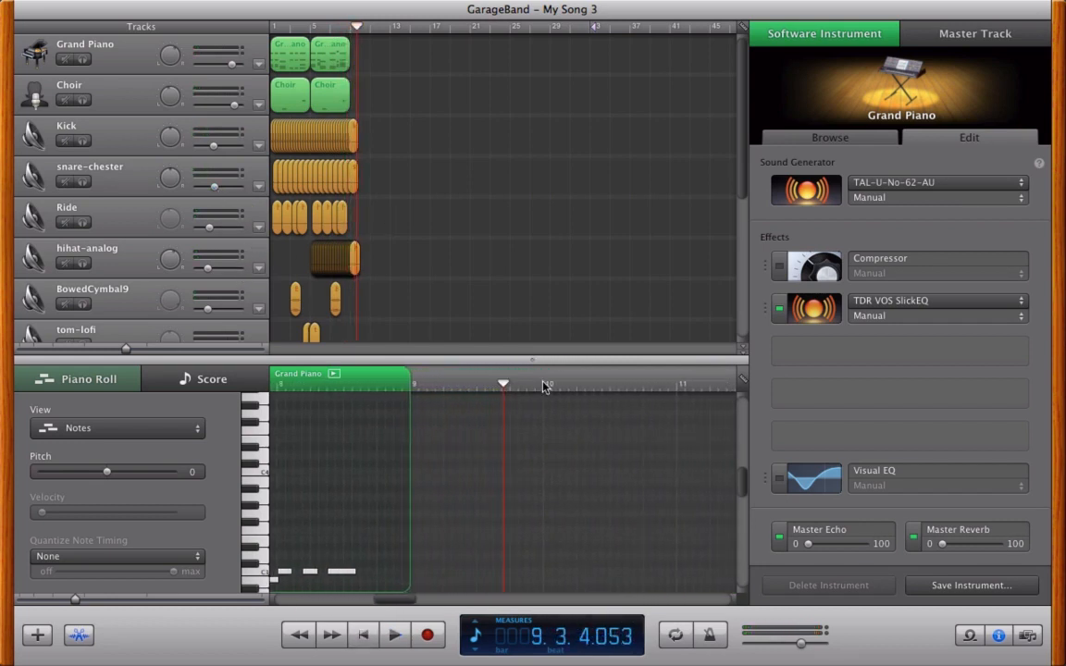
- Hide the track info and the note editor to make room for the full track list
key(super+i)
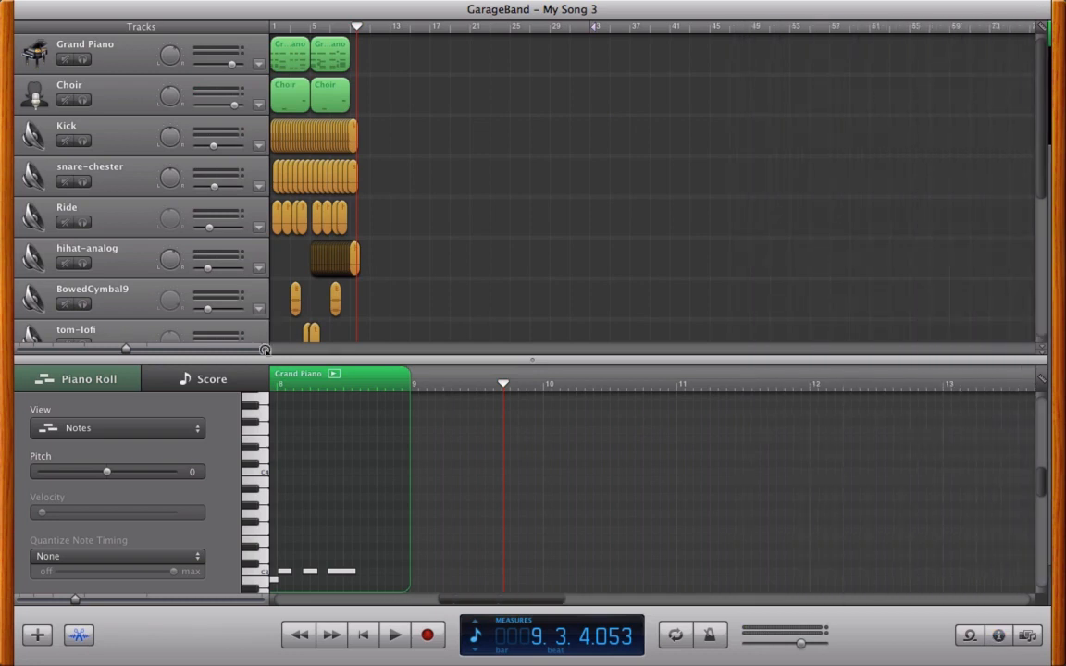
click(79, 635)
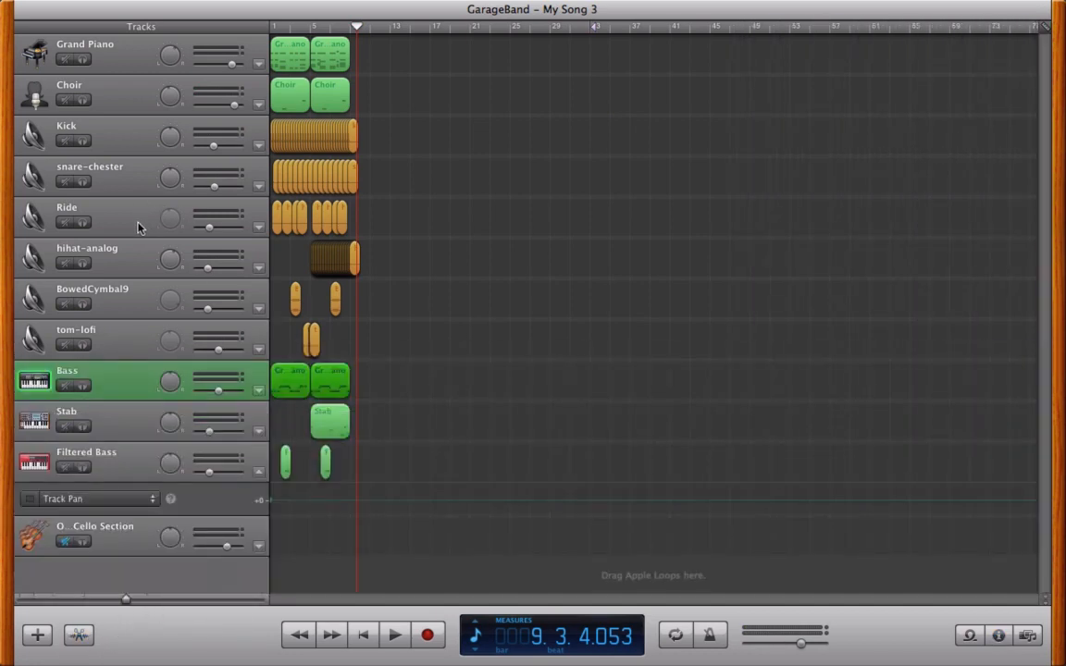
- Examine the BowedCymbal9 track's pan automation and its automation parameter choices, then hide the automation
click(139, 297)
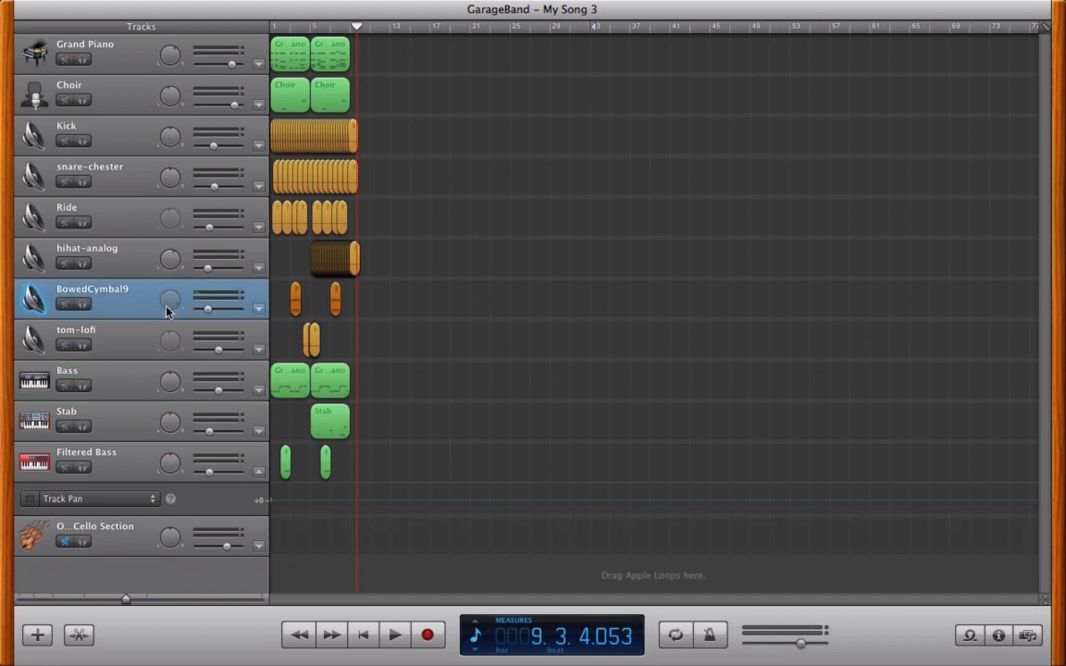
click(258, 312)
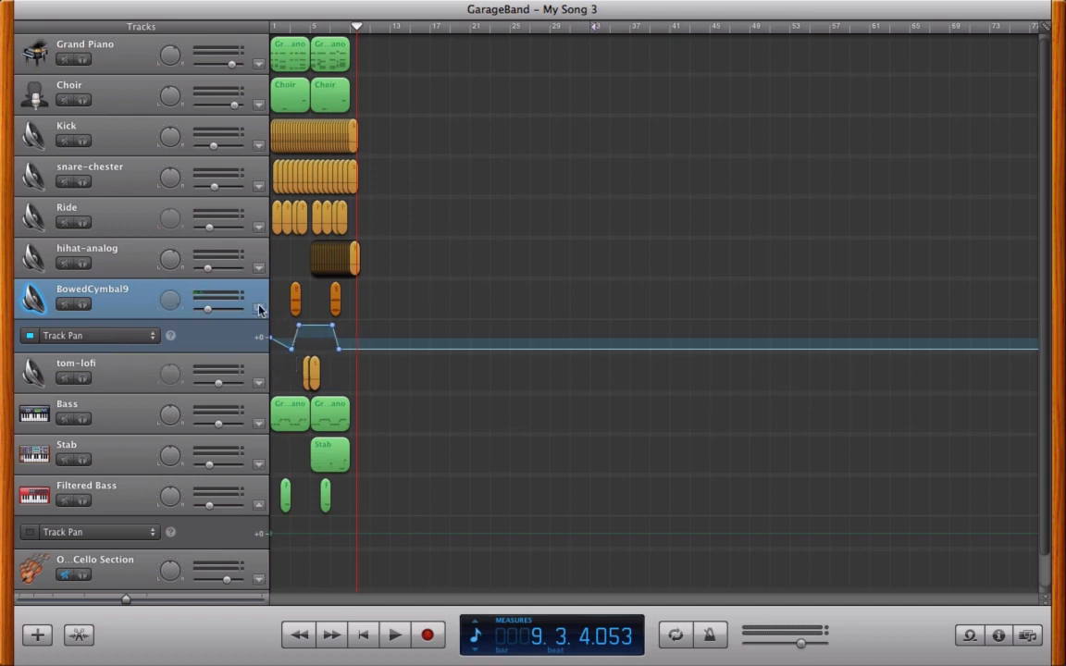
click(58, 335)
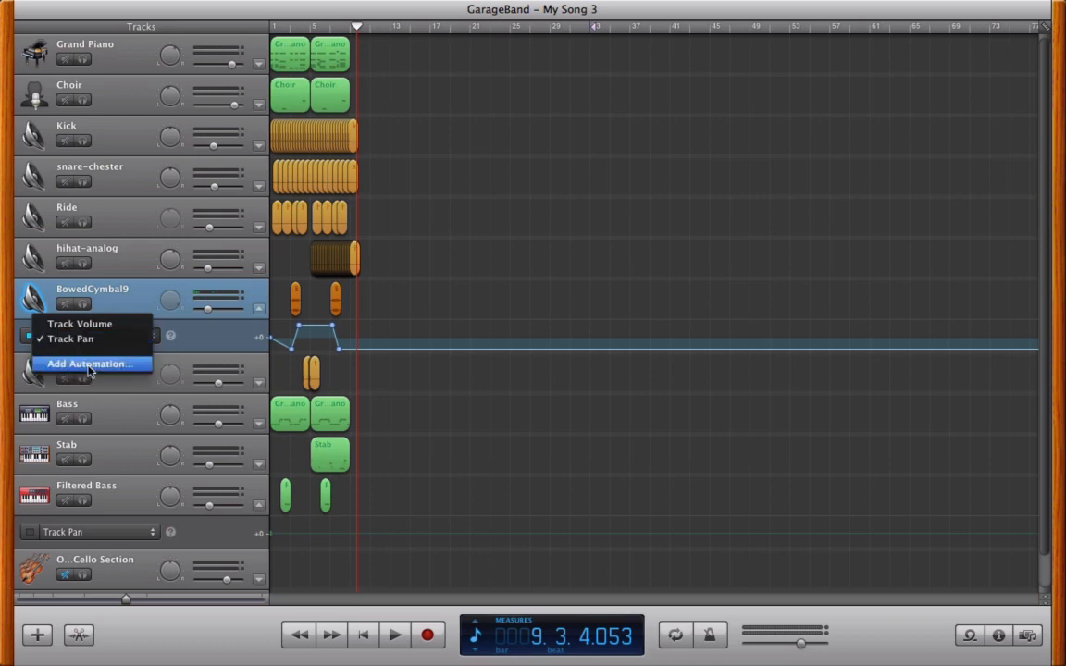
click(219, 338)
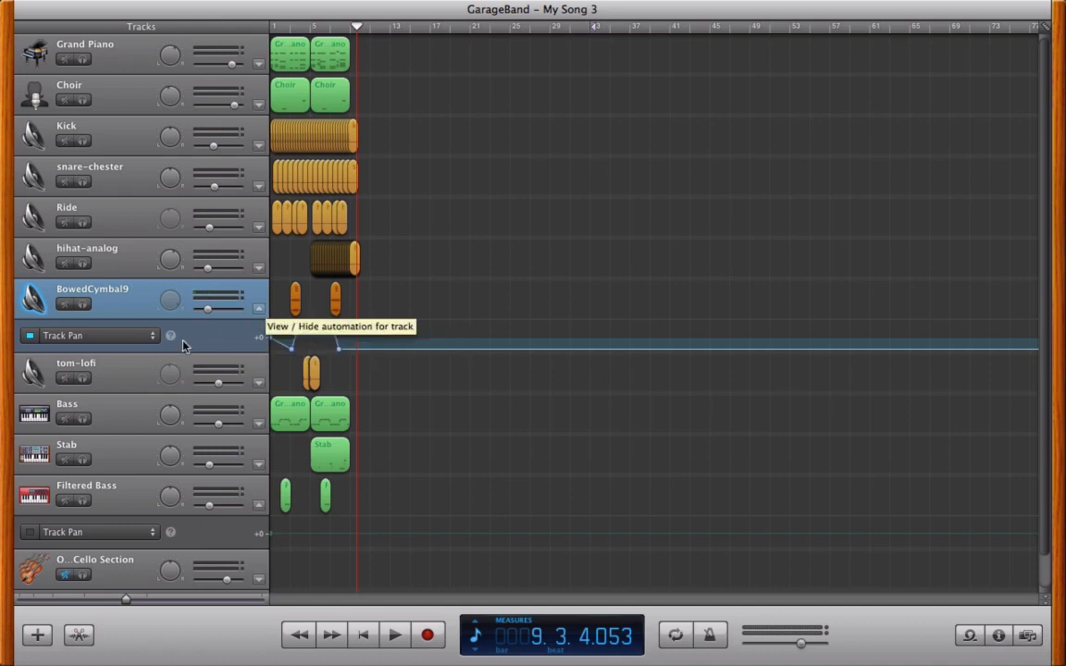
click(261, 310)
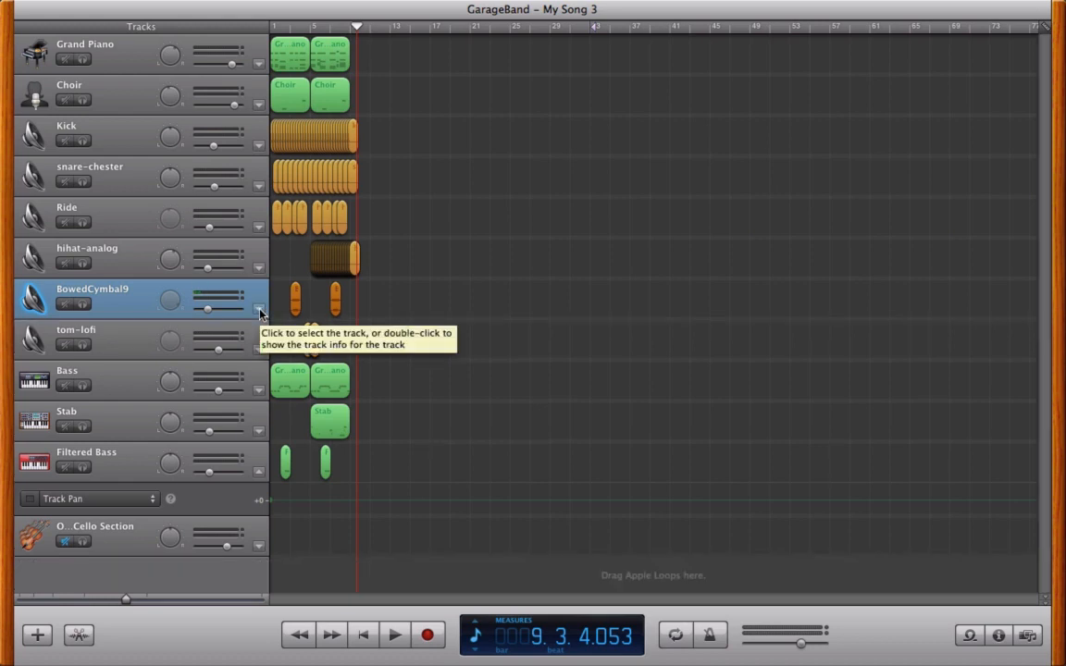
- Bring back the track info and view the master track's effects
click(999, 635)
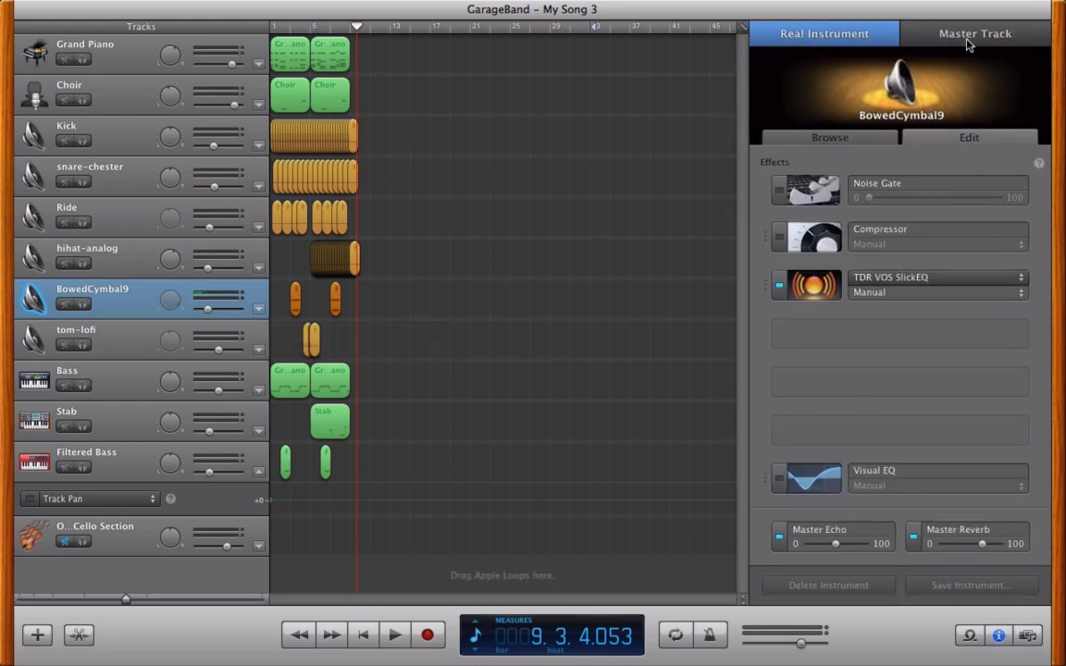
click(967, 37)
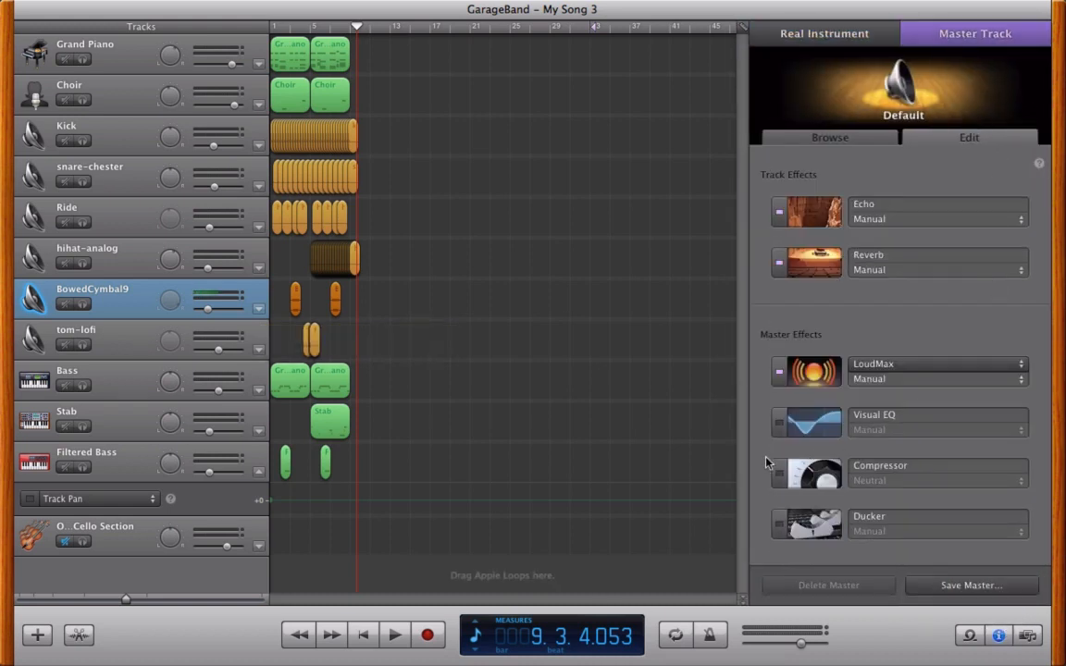
- Review the LoudMax threshold and output settings in the master effects, then close the plug-in window
mouse_move(836, 441)
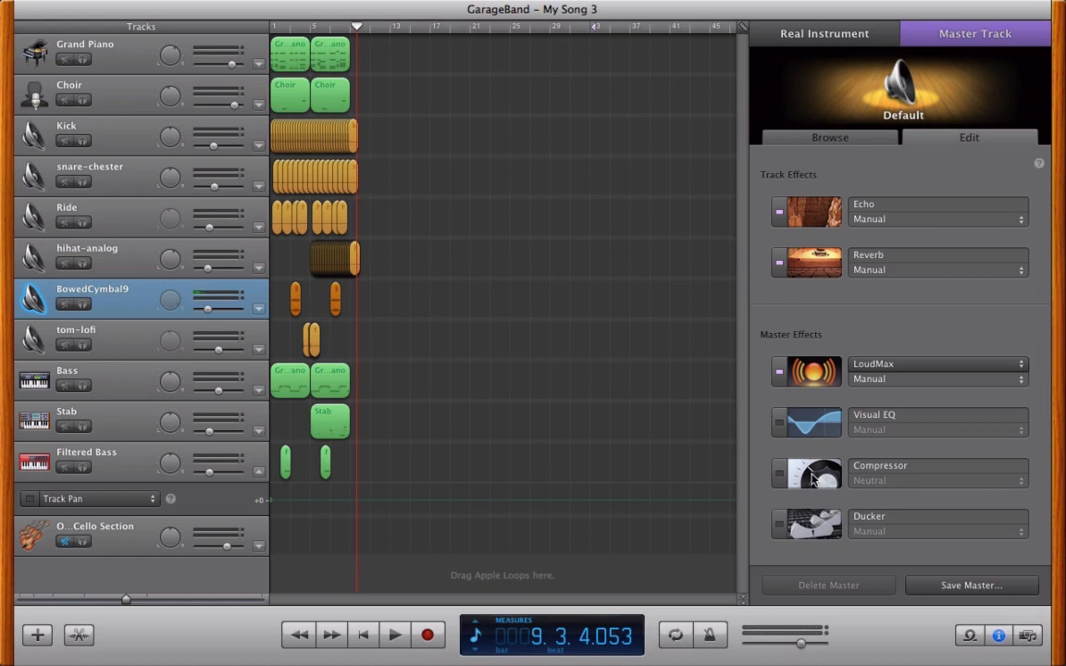
click(813, 372)
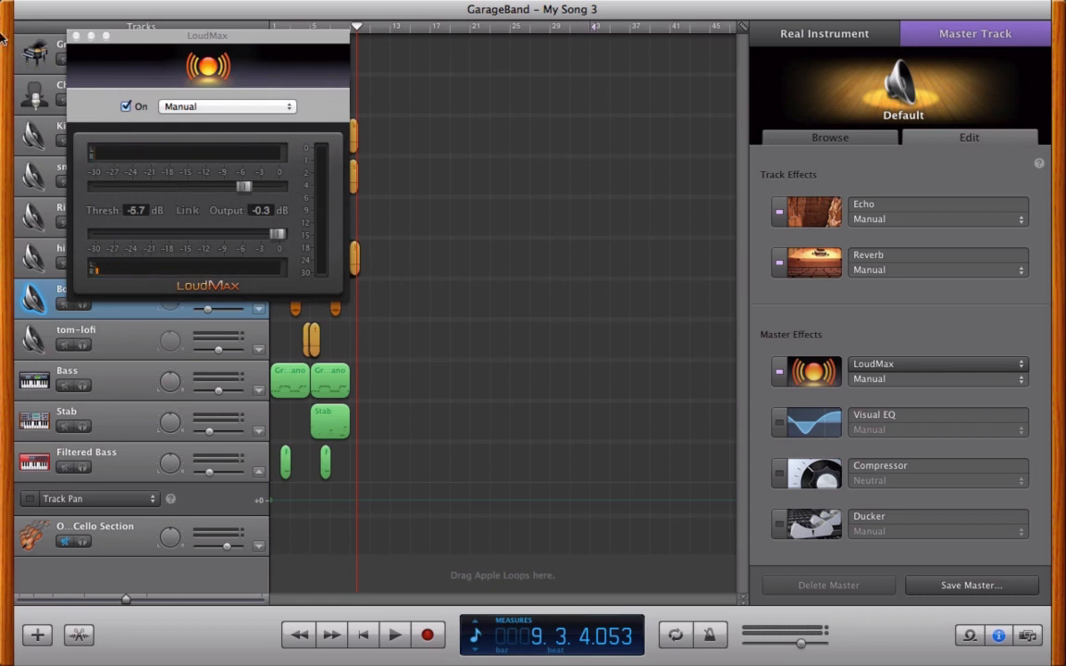
click(76, 36)
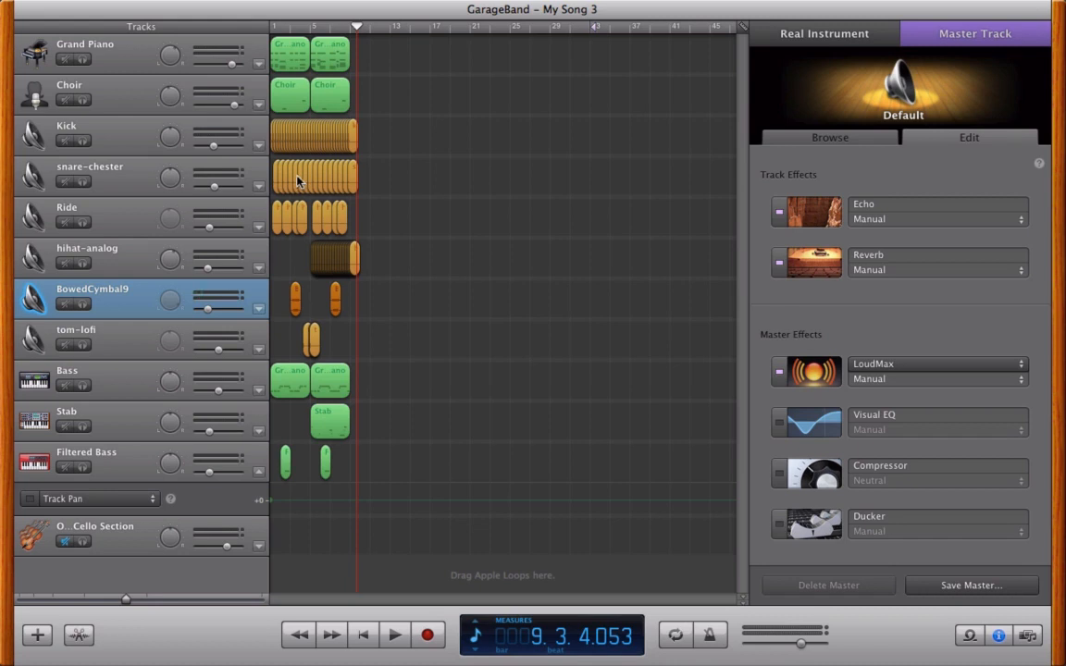
- Open the options for exporting the song to disk
drag(123, 603, 149, 602)
drag(375, 606, 288, 599)
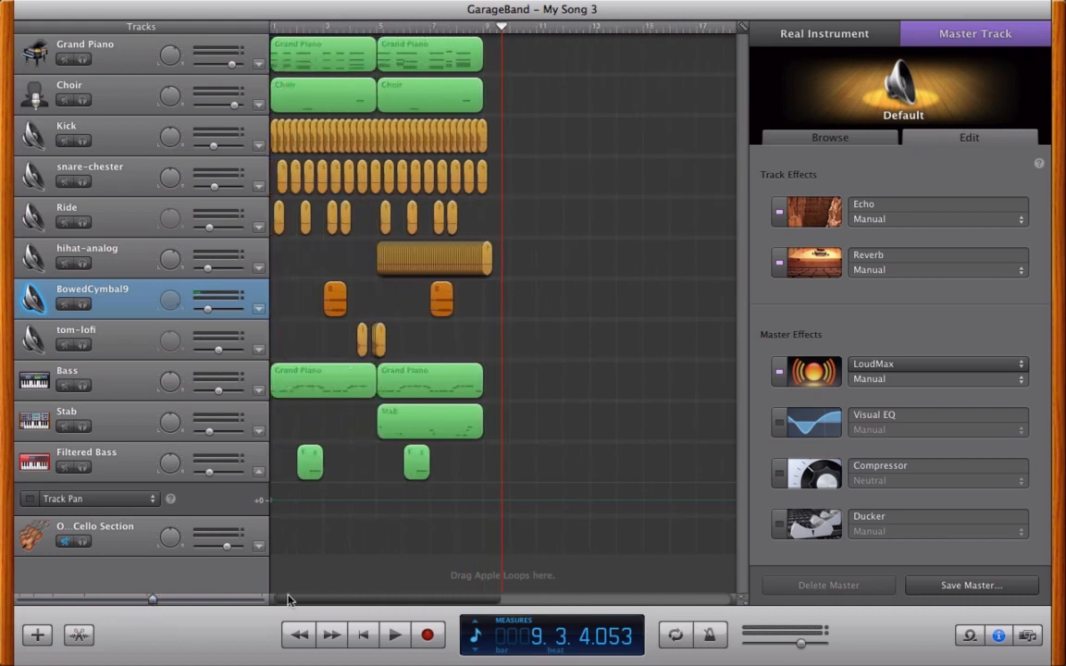
mouse_move(194, 5)
click(326, 9)
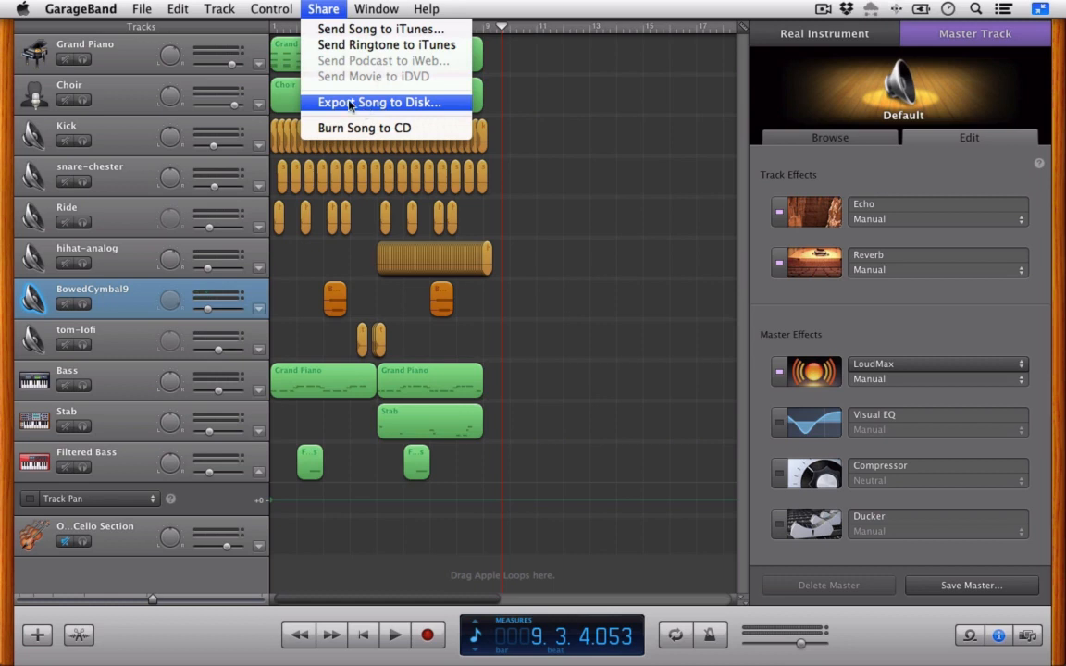
click(350, 103)
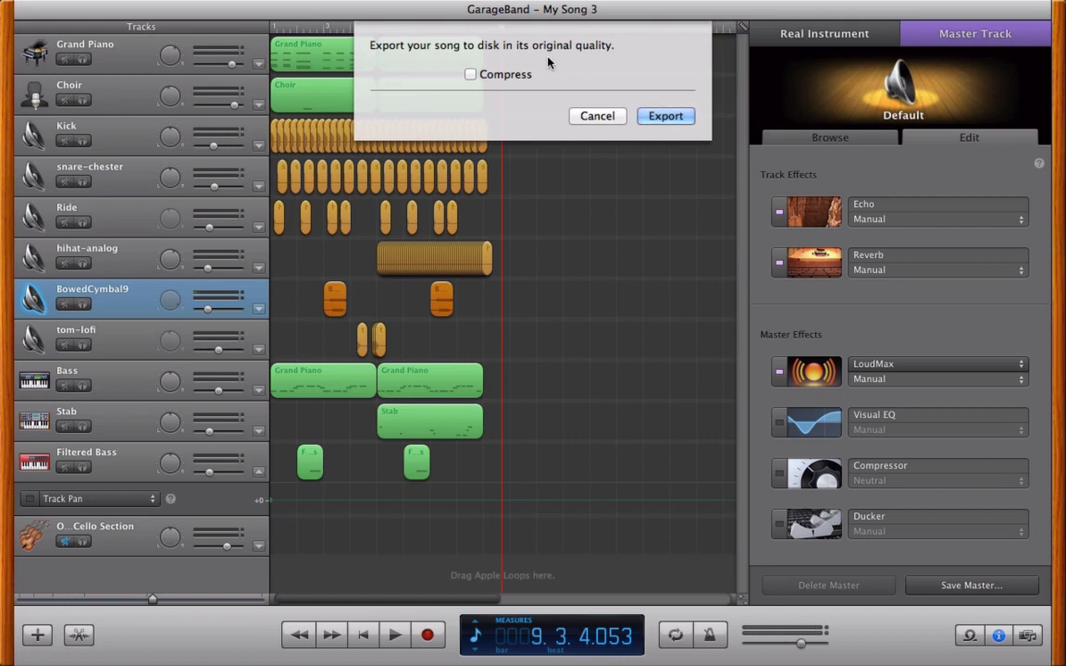
- Enable compression for the export, using the MP3 Encoder with the Higher Quality audio setting
click(469, 75)
click(502, 101)
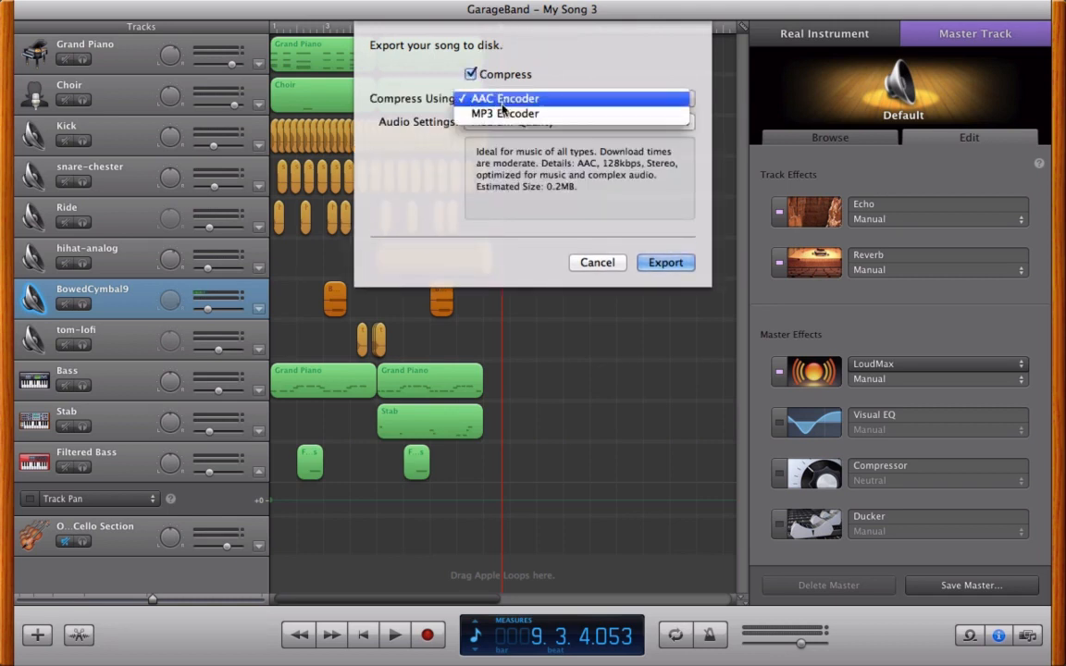
click(535, 98)
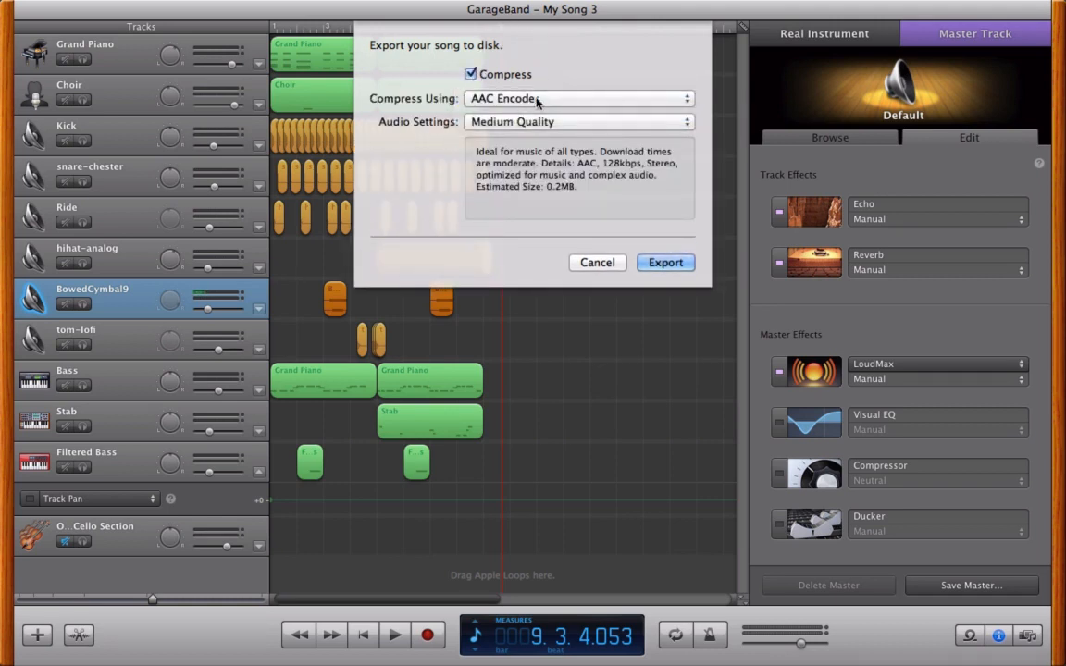
click(504, 98)
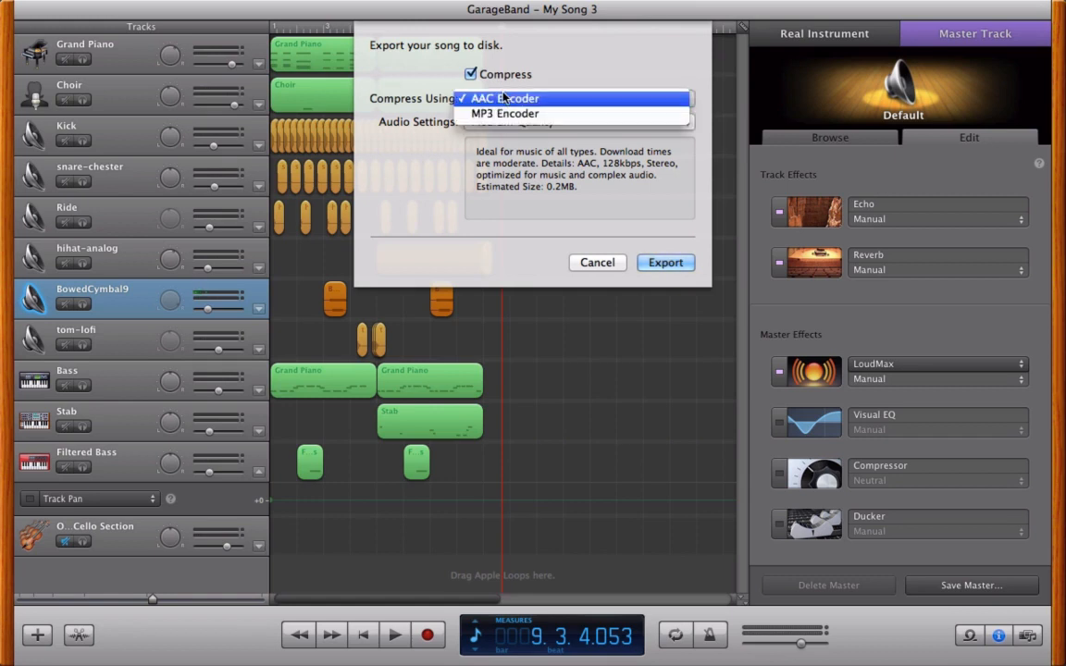
click(507, 113)
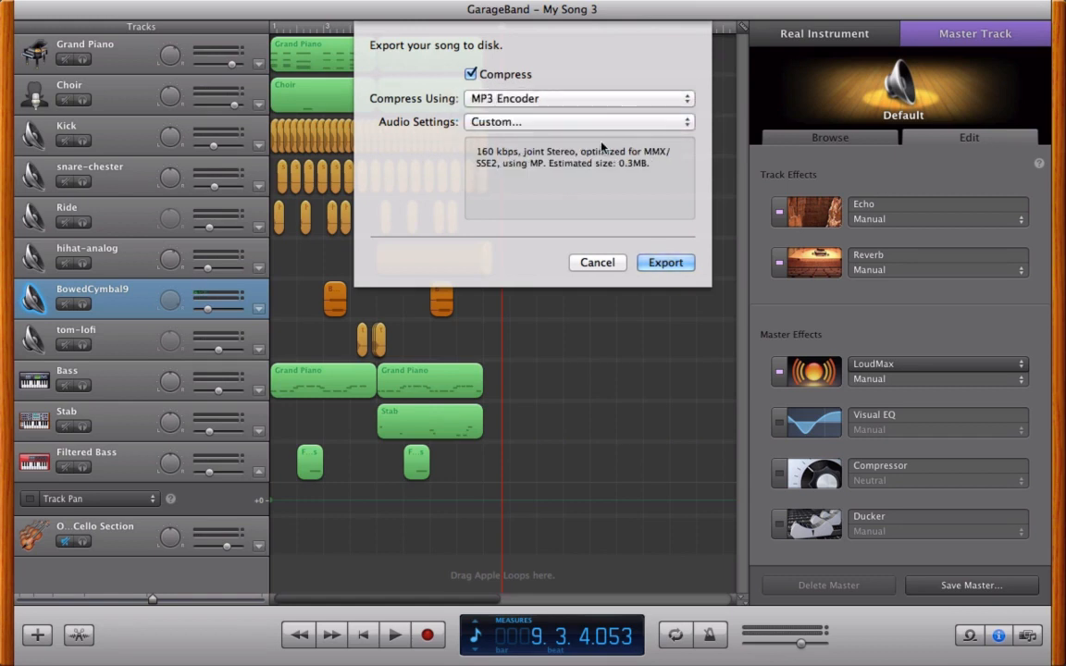
click(555, 123)
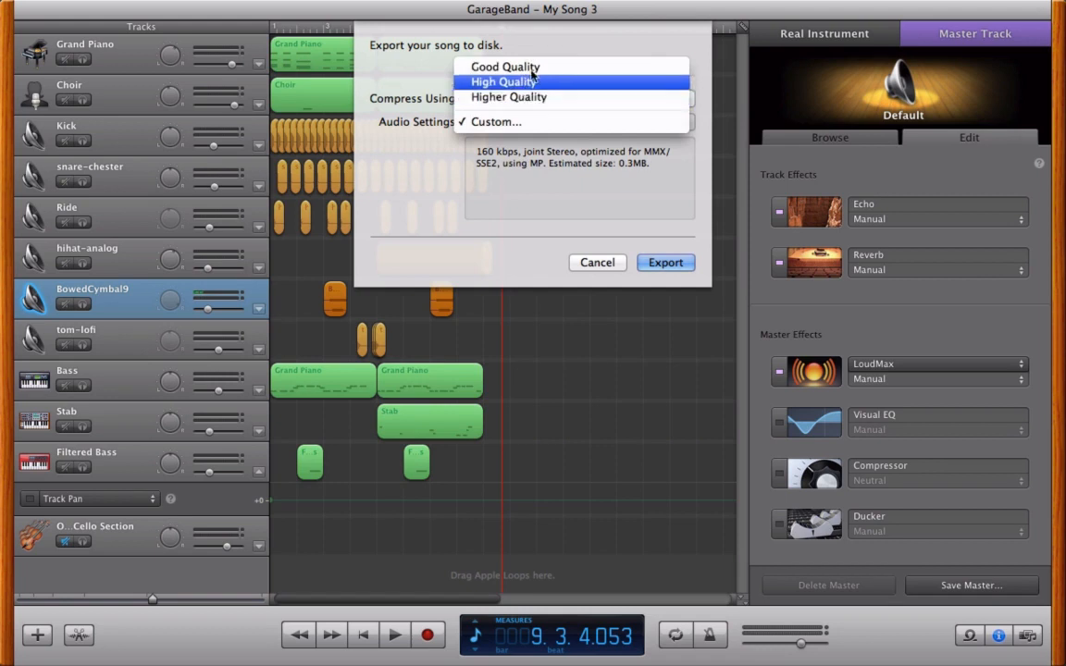
click(533, 98)
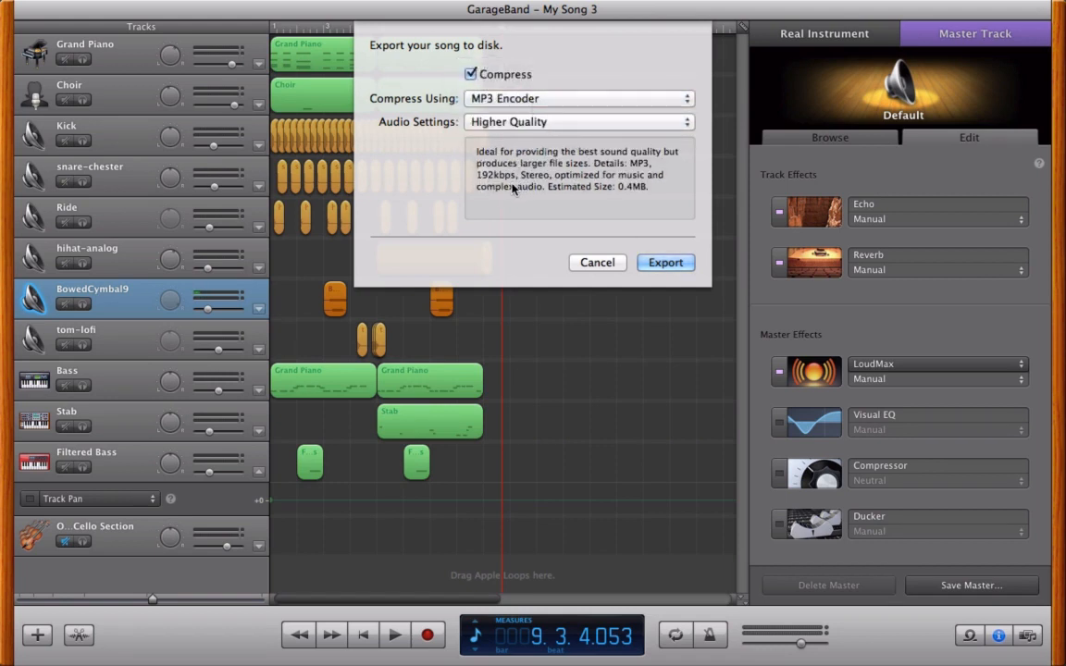
- Review the custom MP3 encoder settings for the export and leave them without applying anything
click(468, 121)
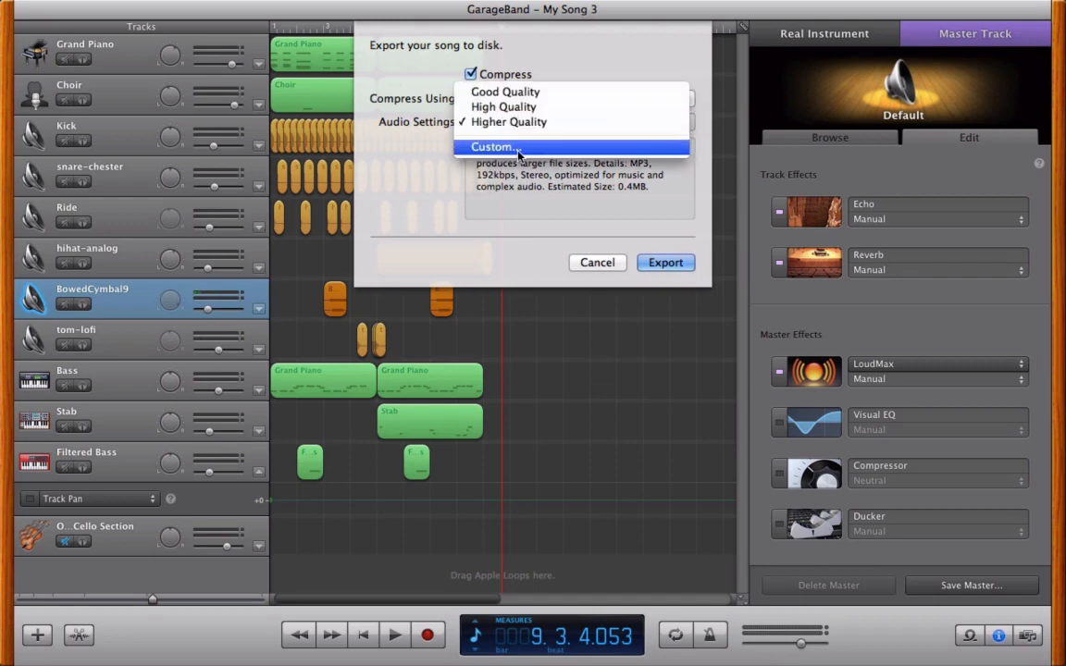
click(510, 146)
click(518, 153)
click(463, 205)
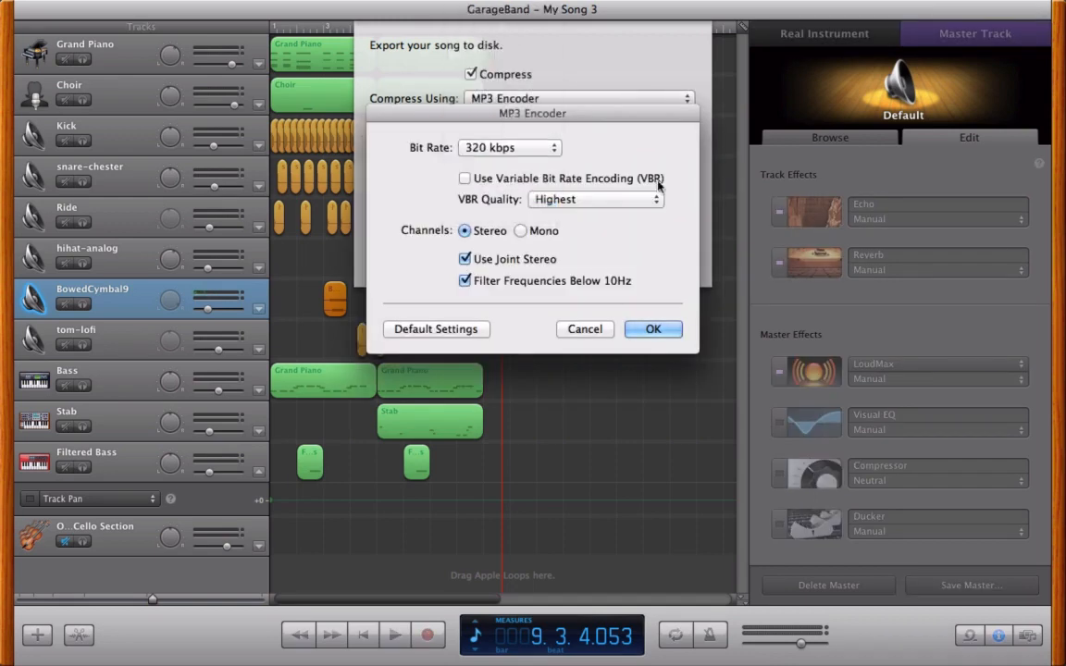
click(585, 329)
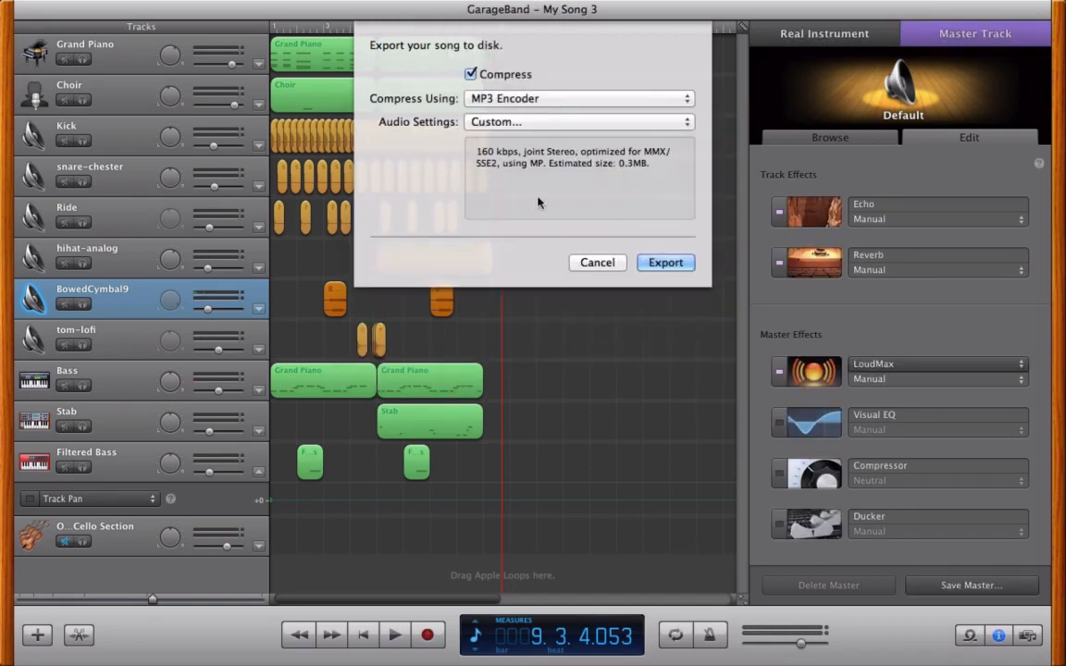
- Turn off compression, proceed with the original-quality export, and cancel it at the file-saving prompt
click(495, 77)
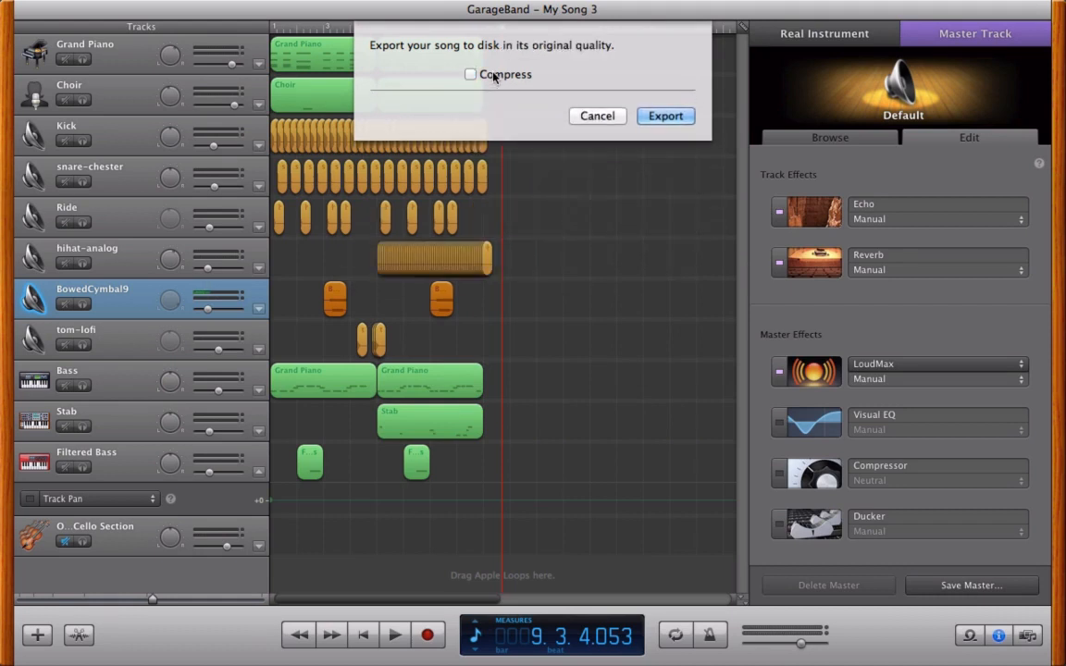
click(670, 117)
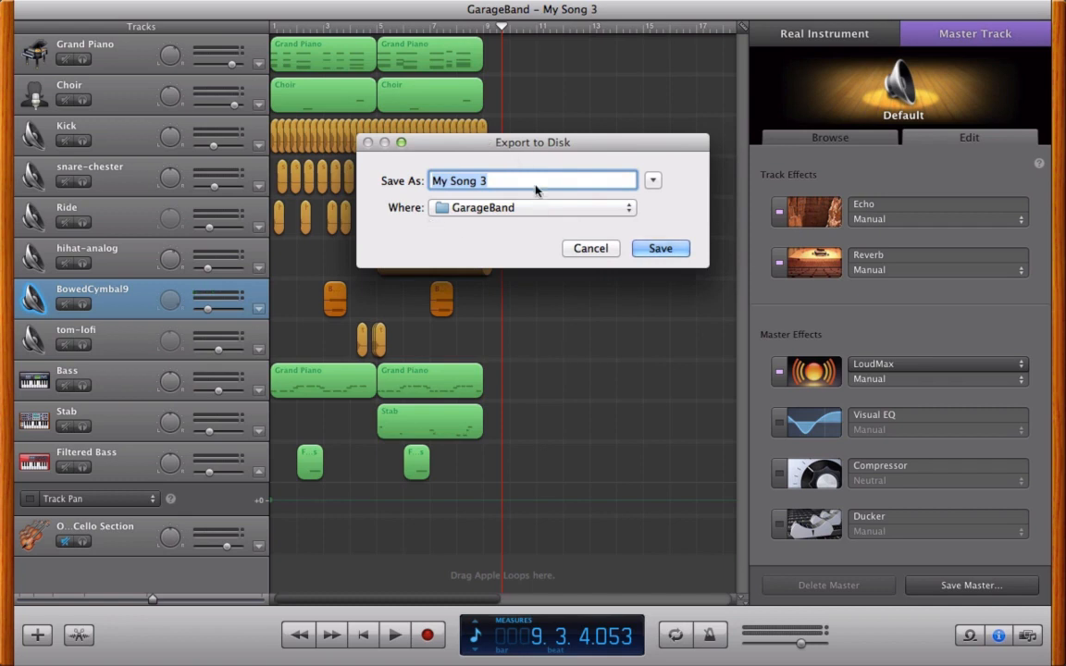
click(590, 248)
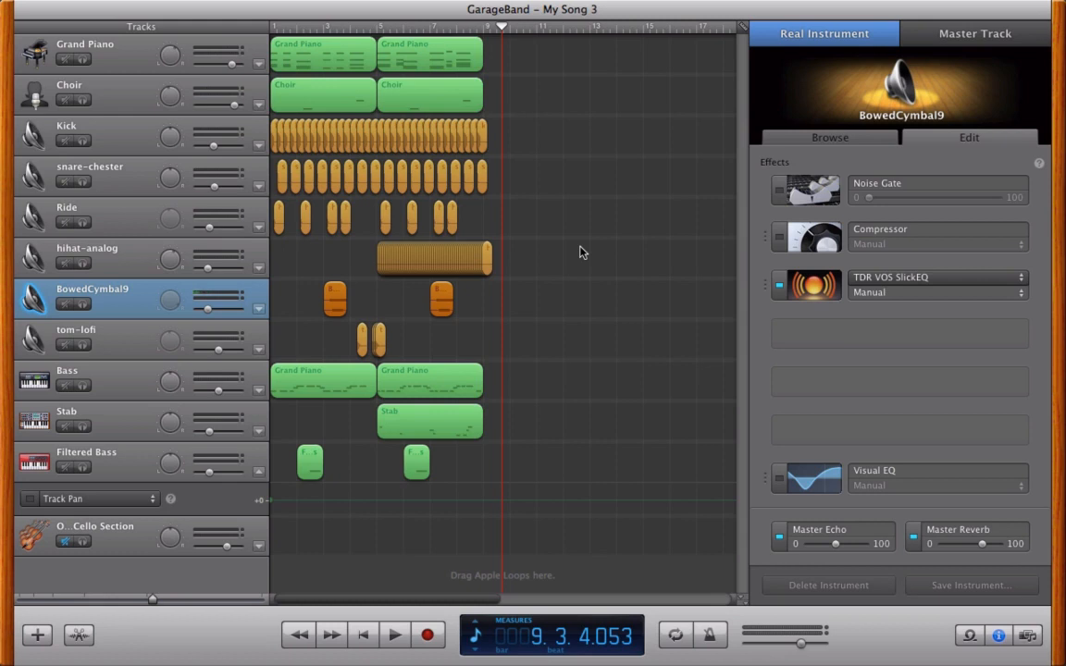